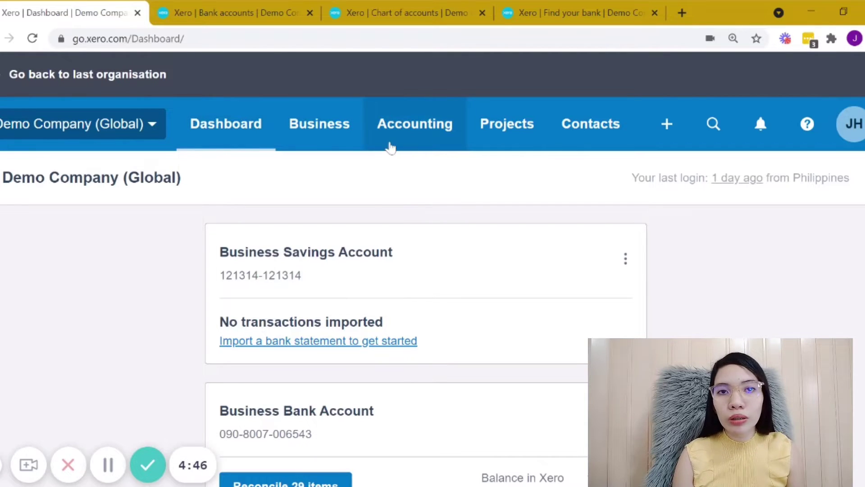
Step: Review the Accounting options and the bank account and invoice summaries on the dashboard
{"action": "left_click", "coordinate": [421, 145]}
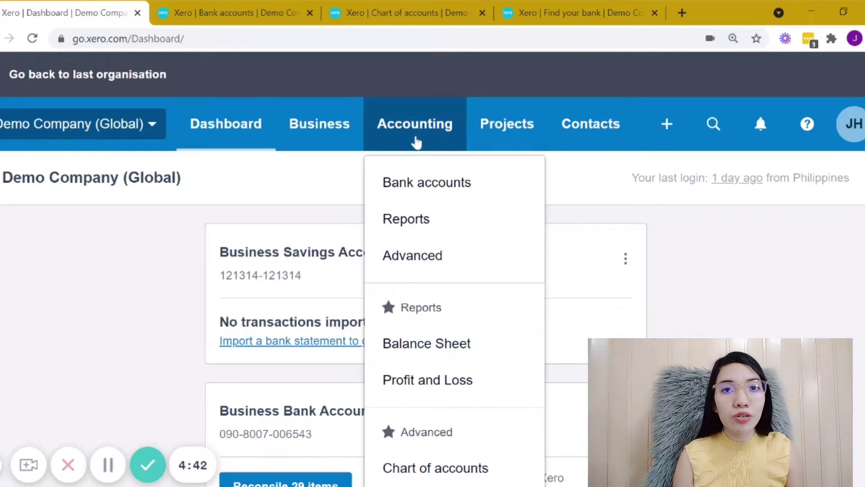
{"action": "scroll", "coordinate": [433, 224], "scroll_direction": "down", "scroll_amount": 3}
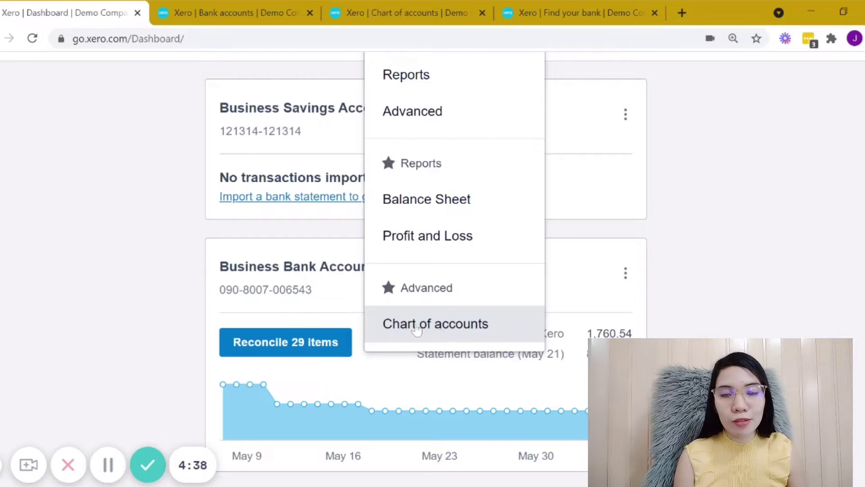
{"action": "scroll", "coordinate": [180, 197], "scroll_direction": "up", "scroll_amount": 3}
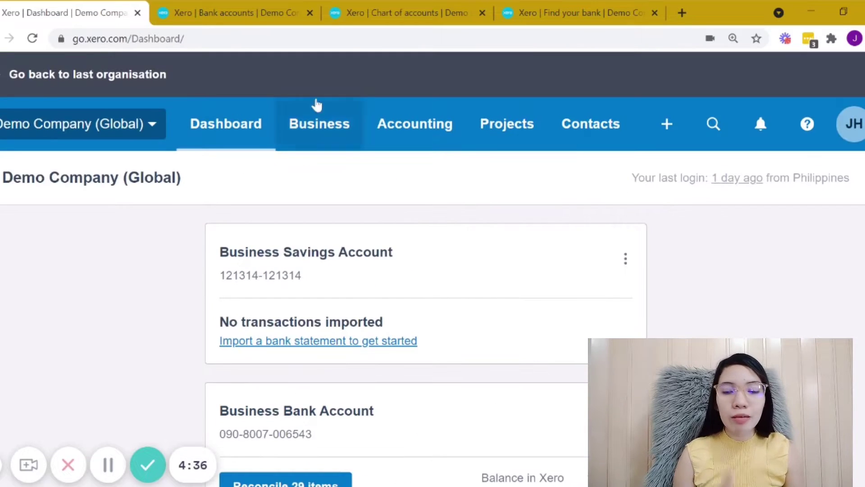
{"action": "scroll", "coordinate": [364, 257], "scroll_direction": "down", "scroll_amount": 10}
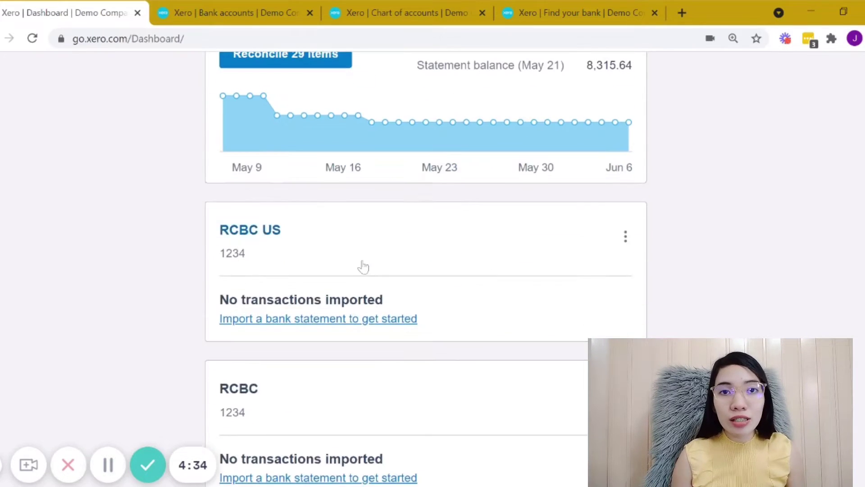
{"action": "scroll", "coordinate": [363, 266], "scroll_direction": "down", "scroll_amount": 15}
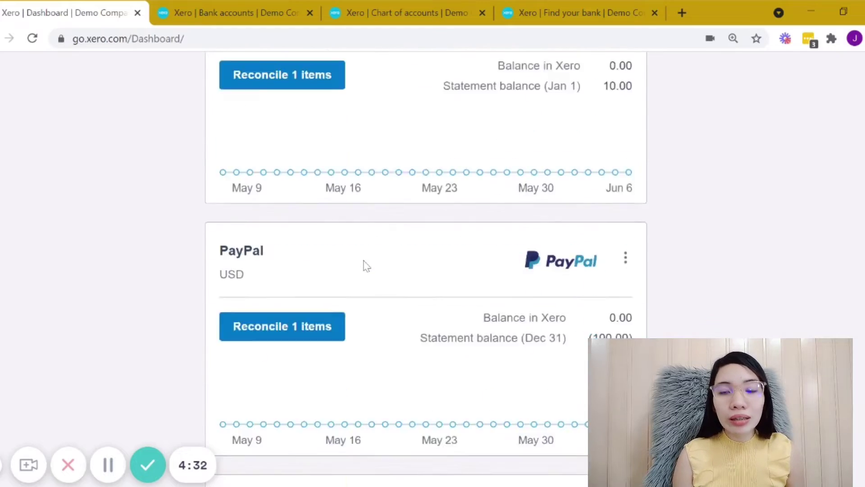
{"action": "scroll", "coordinate": [364, 265], "scroll_direction": "down", "scroll_amount": 11}
{"action": "scroll", "coordinate": [363, 265], "scroll_direction": "up", "scroll_amount": 15}
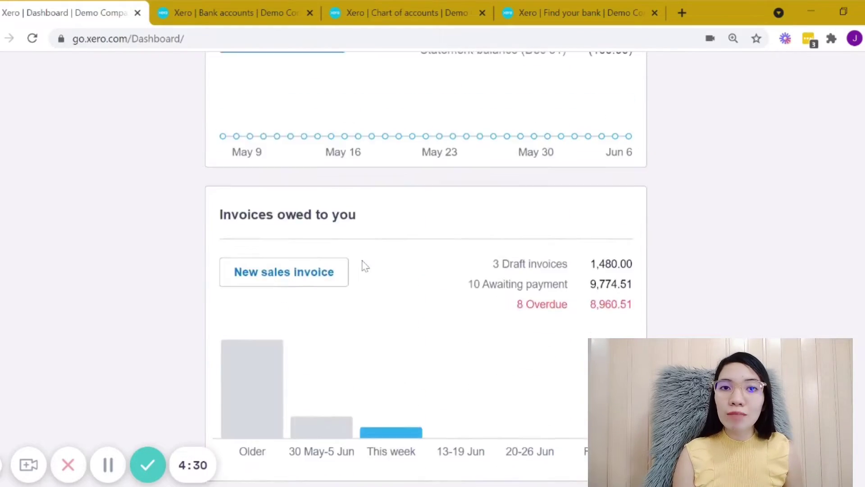
{"action": "scroll", "coordinate": [364, 265], "scroll_direction": "up", "scroll_amount": 20}
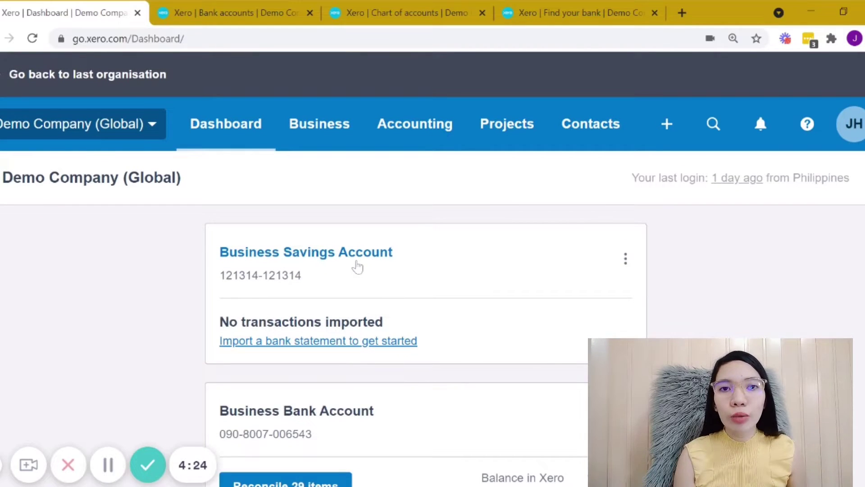
Step: Open the Bank accounts page and look through the listed accounts
{"action": "left_click", "coordinate": [415, 147]}
{"action": "left_click", "coordinate": [214, 9]}
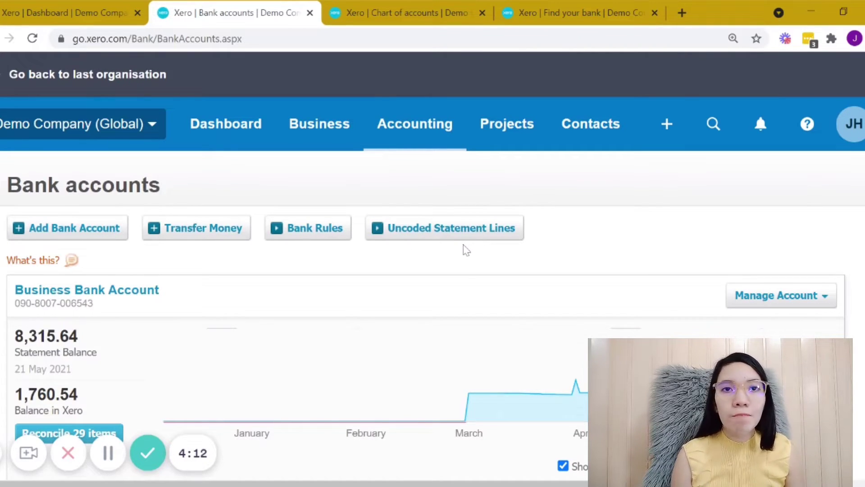
{"action": "scroll", "coordinate": [310, 277], "scroll_direction": "down", "scroll_amount": 8}
{"action": "scroll", "coordinate": [313, 282], "scroll_direction": "down", "scroll_amount": 15}
{"action": "scroll", "coordinate": [313, 286], "scroll_direction": "up", "scroll_amount": 20}
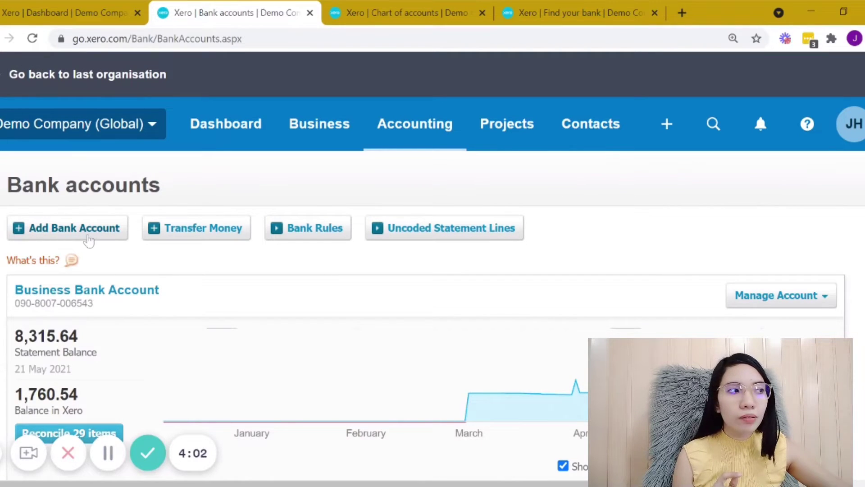
Step: Search for the bank RCBC on the Find your bank page and add it anyway as a manual entry
{"action": "left_click", "coordinate": [578, 9]}
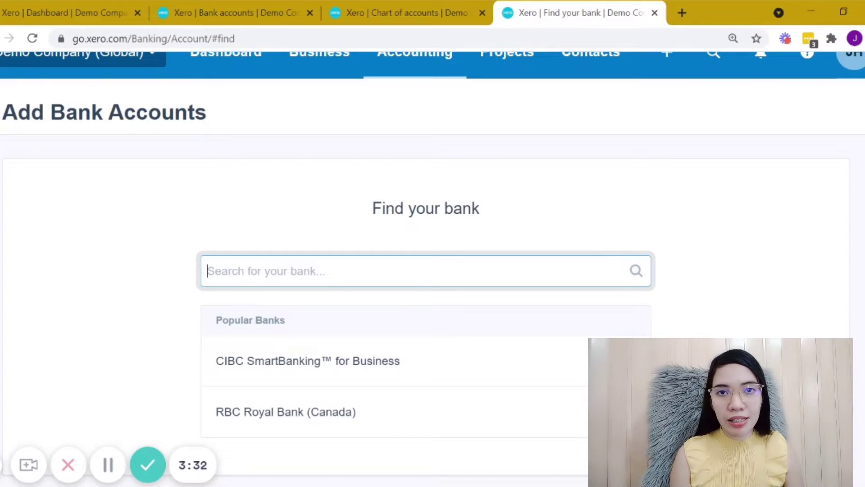
{"action": "type", "text": "RC"}
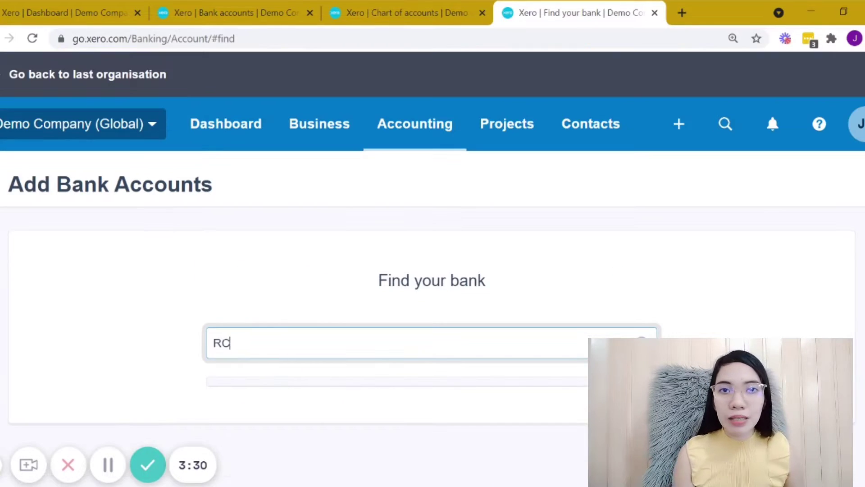
{"action": "type", "text": "BC"}
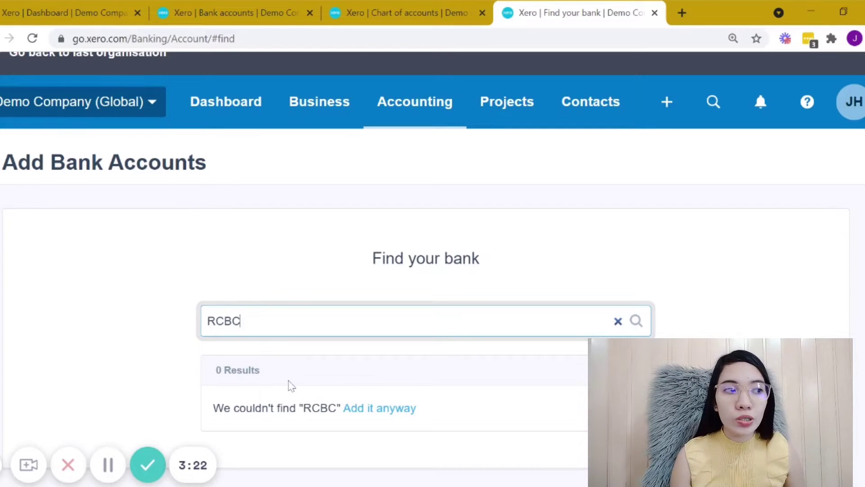
{"action": "left_click", "coordinate": [374, 408]}
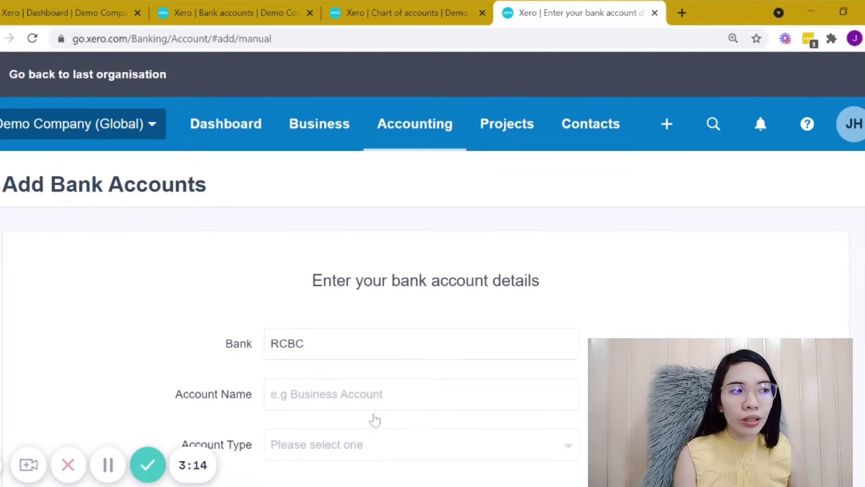
Step: Name the new RCBC bank account "RCBC USD" and set its account type to Other
{"action": "scroll", "coordinate": [411, 358], "scroll_direction": "down", "scroll_amount": 2}
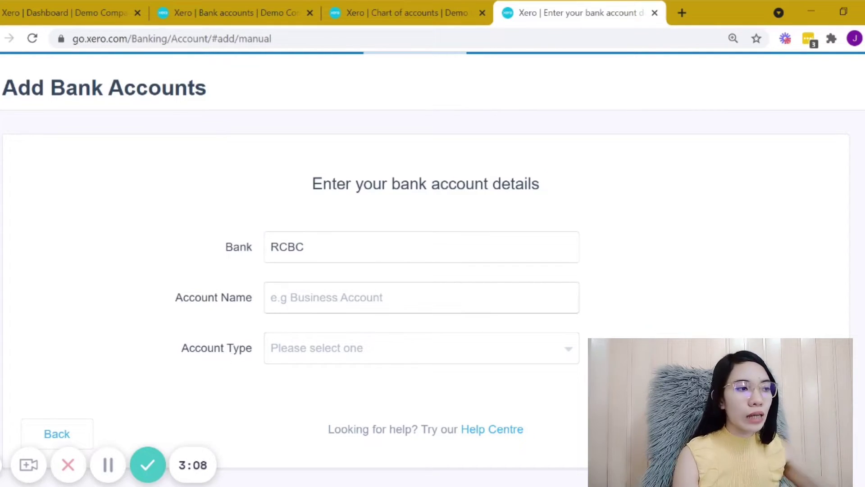
{"action": "left_click", "coordinate": [272, 298]}
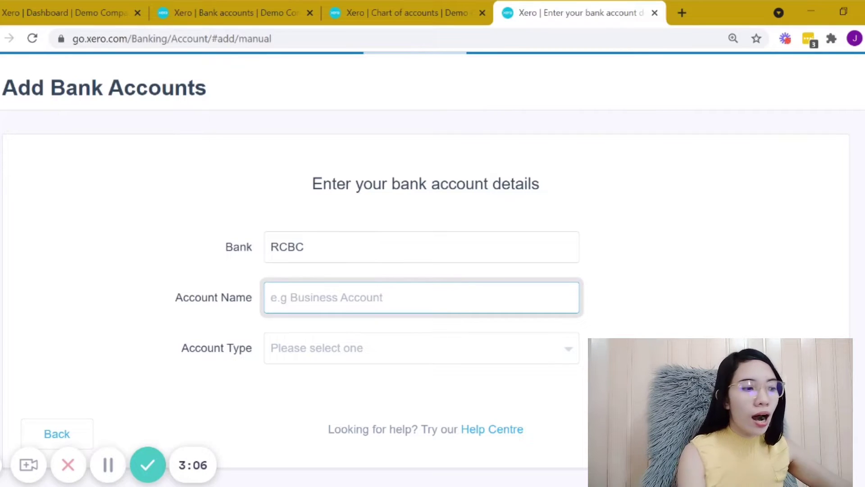
{"action": "type", "text": "RCBC"}
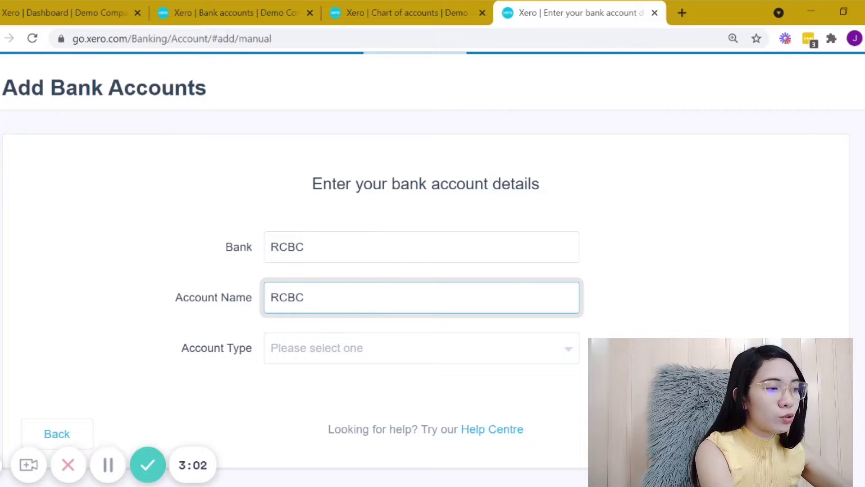
{"action": "type", "text": " USD"}
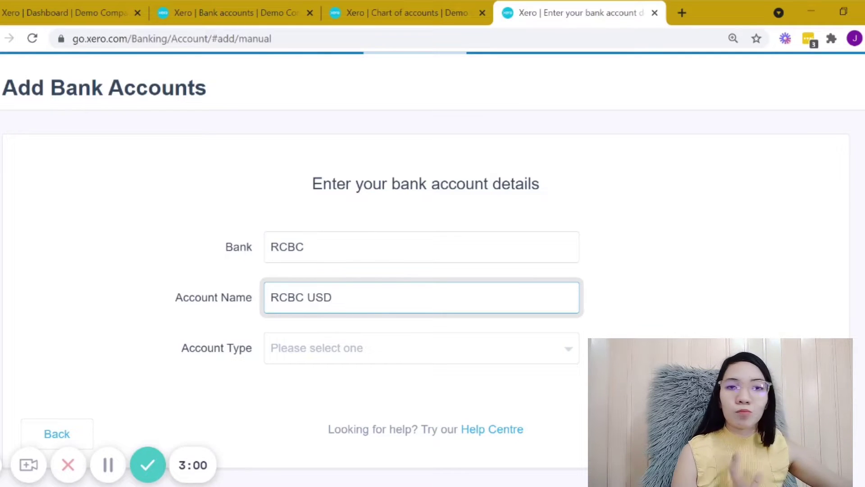
{"action": "left_click", "coordinate": [338, 354]}
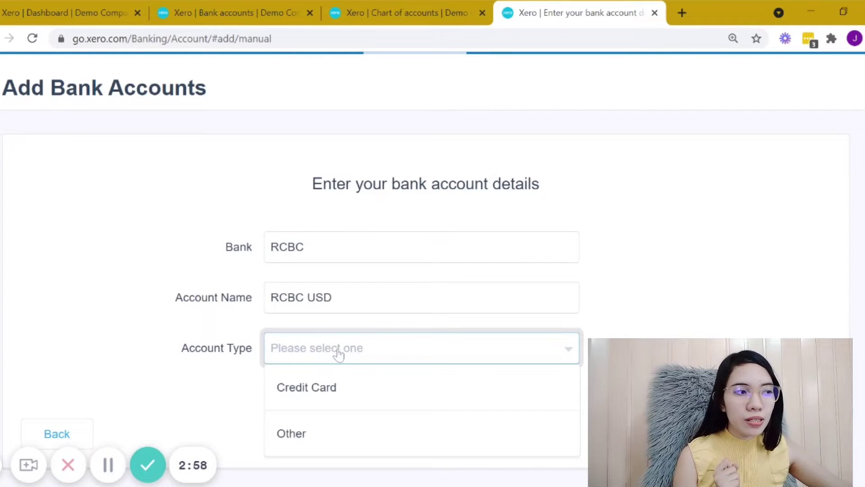
{"action": "scroll", "coordinate": [344, 354], "scroll_direction": "down", "scroll_amount": 2}
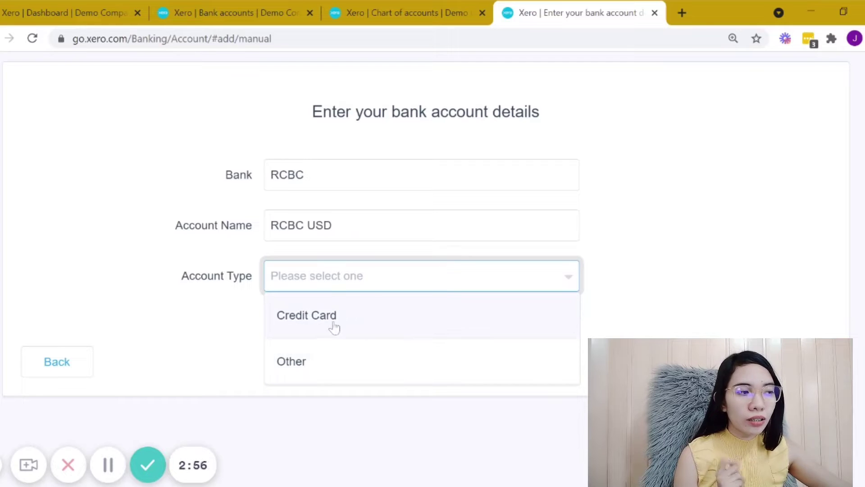
{"action": "left_click", "coordinate": [301, 368]}
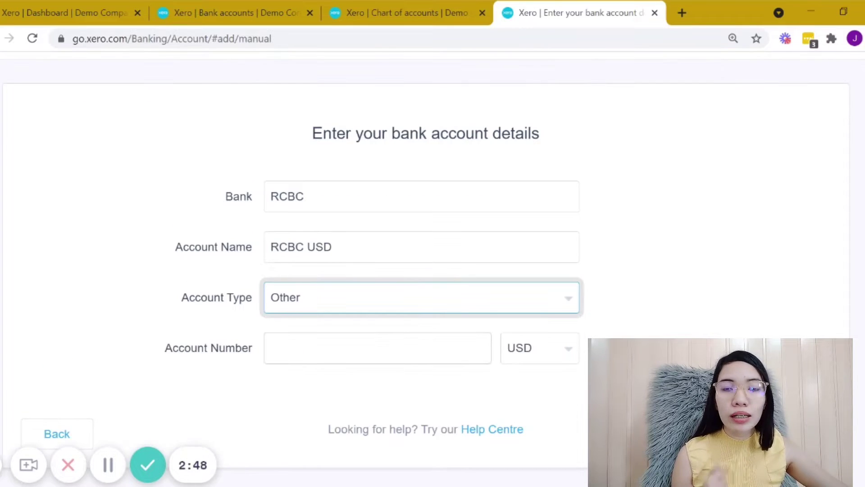
Step: Enter the account number for the RCBC USD account and save the new bank account
{"action": "key", "text": "Tab"}
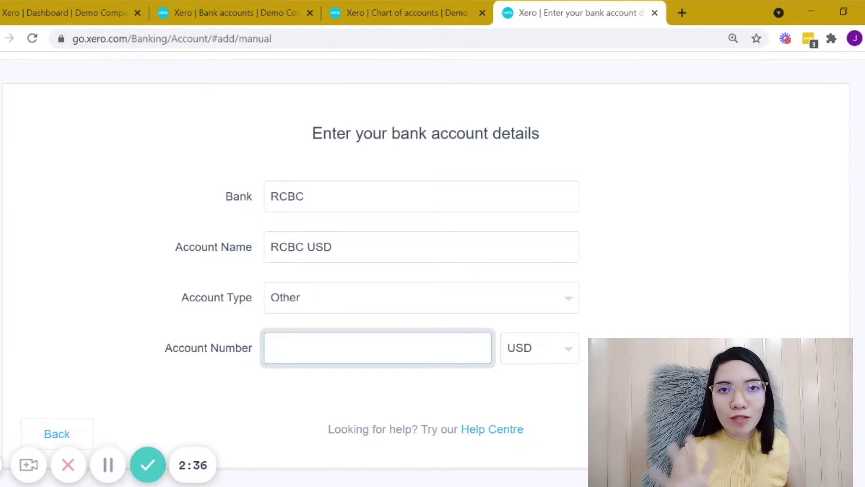
{"action": "type", "text": "1234"}
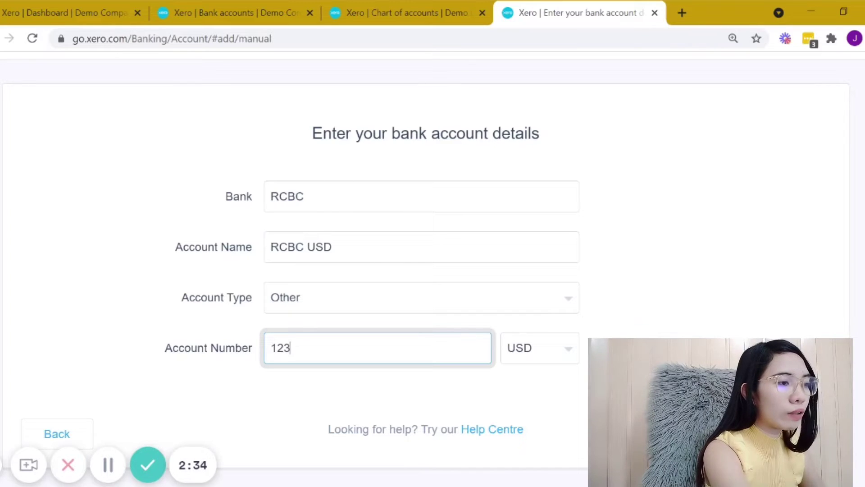
{"action": "left_click", "coordinate": [622, 332]}
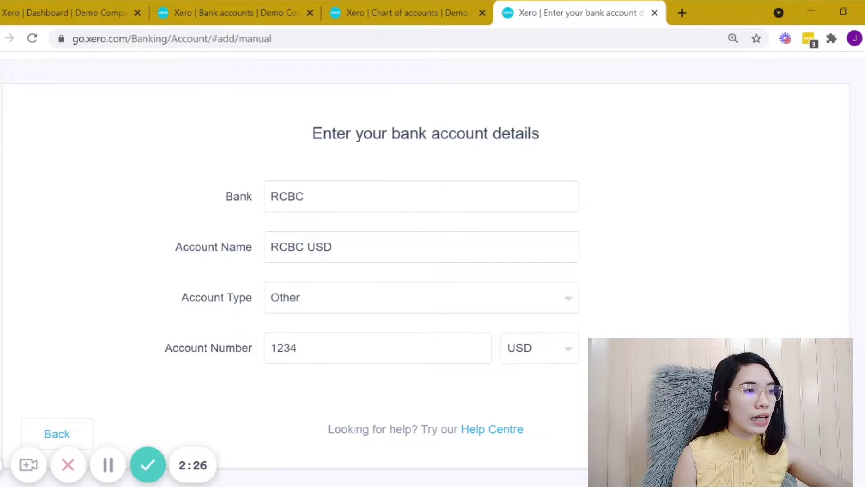
{"action": "key", "text": "Return"}
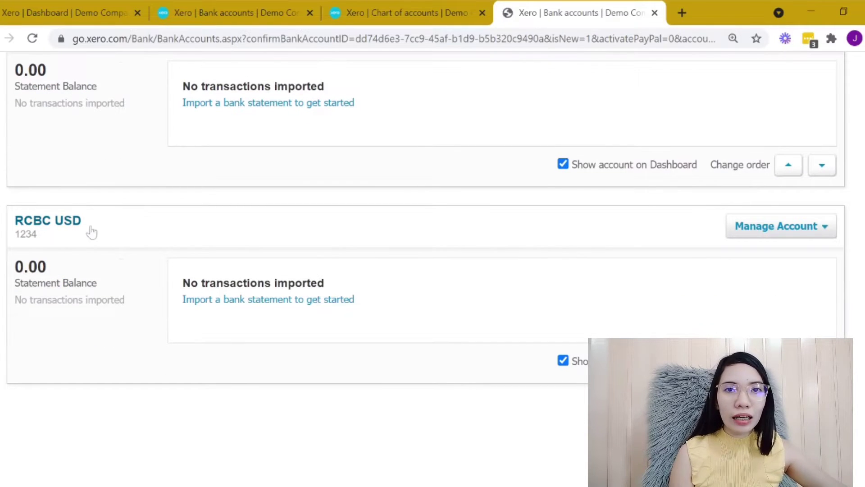
Step: Start adding another bank account, search for Paypal, and choose PayPal as the provider
{"action": "scroll", "coordinate": [293, 257], "scroll_direction": "up", "scroll_amount": 15}
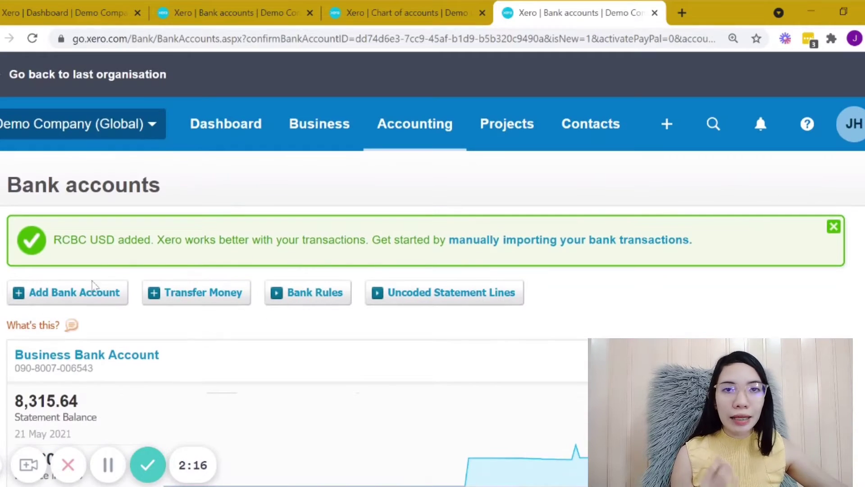
{"action": "left_click", "coordinate": [77, 302]}
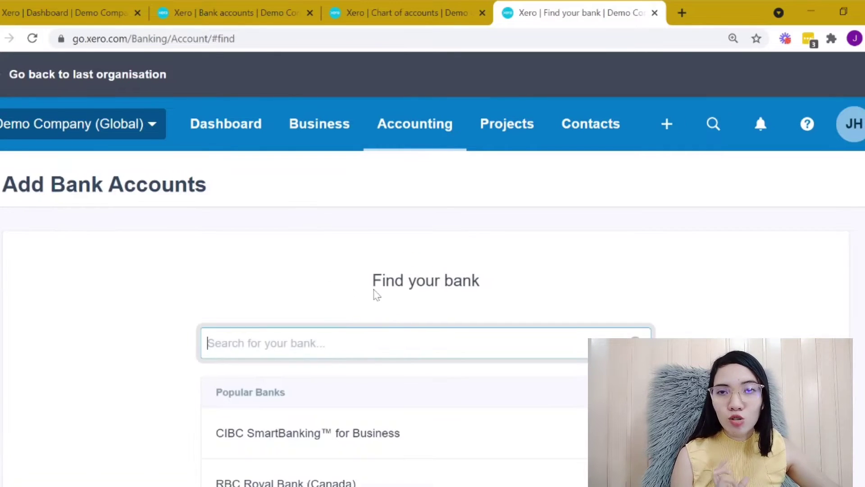
{"action": "scroll", "coordinate": [374, 293], "scroll_direction": "down", "scroll_amount": 3}
{"action": "scroll", "coordinate": [374, 293], "scroll_direction": "up", "scroll_amount": 1}
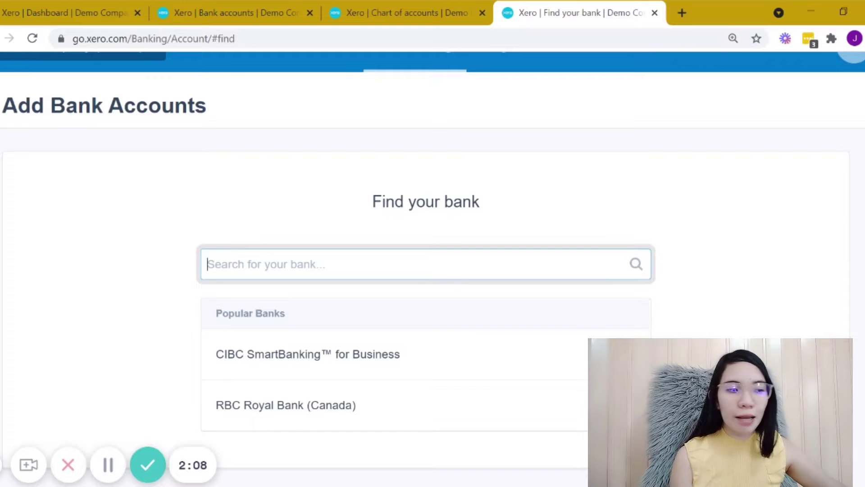
{"action": "type", "text": "Psy"}
{"action": "scroll", "coordinate": [432, 225], "scroll_direction": "up", "scroll_amount": 2}
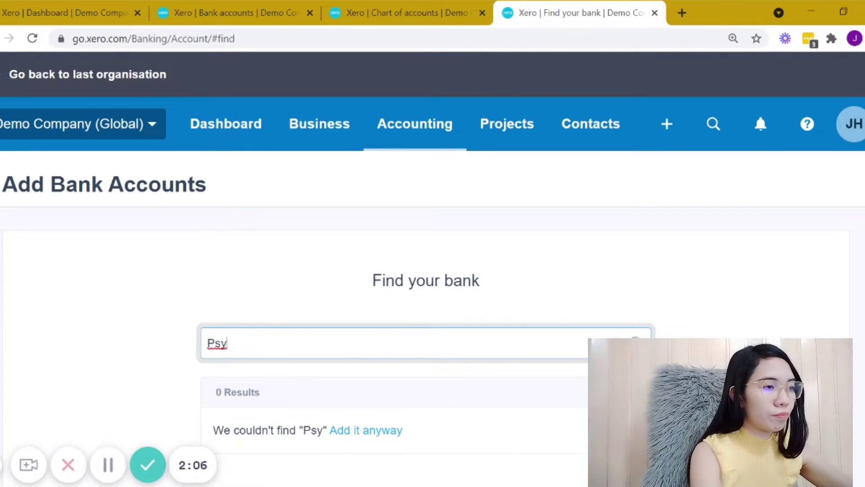
{"action": "key", "text": "BackSpace"}
{"action": "key", "text": "BackSpace"}
{"action": "type", "text": "aypal"}
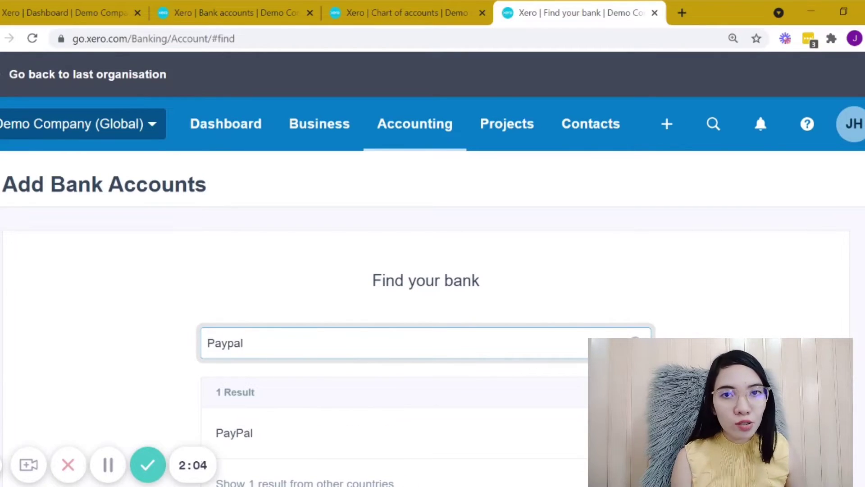
{"action": "scroll", "coordinate": [353, 253], "scroll_direction": "down", "scroll_amount": 1}
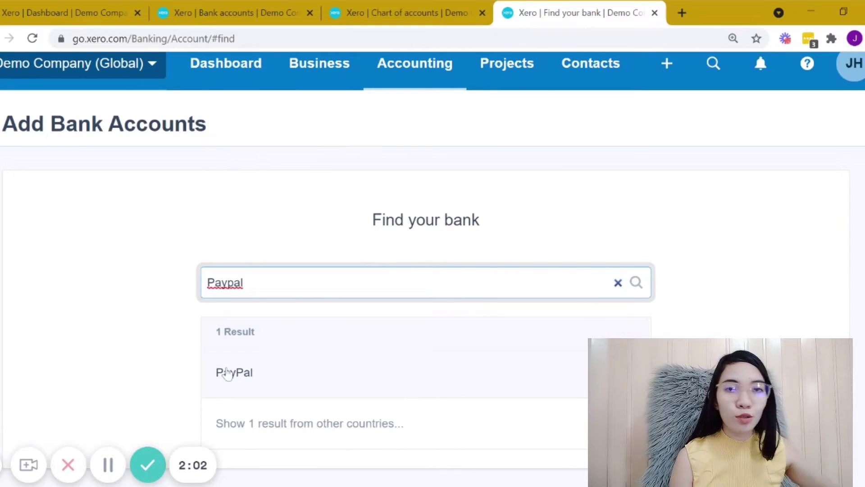
{"action": "left_click", "coordinate": [280, 386]}
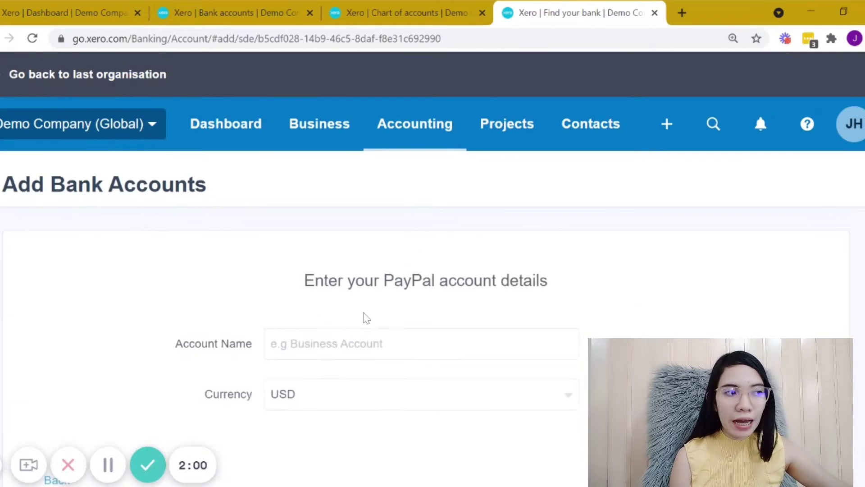
Step: Name the new account "PayPal", save it, and check it in the bank accounts list
{"action": "left_click", "coordinate": [383, 300]}
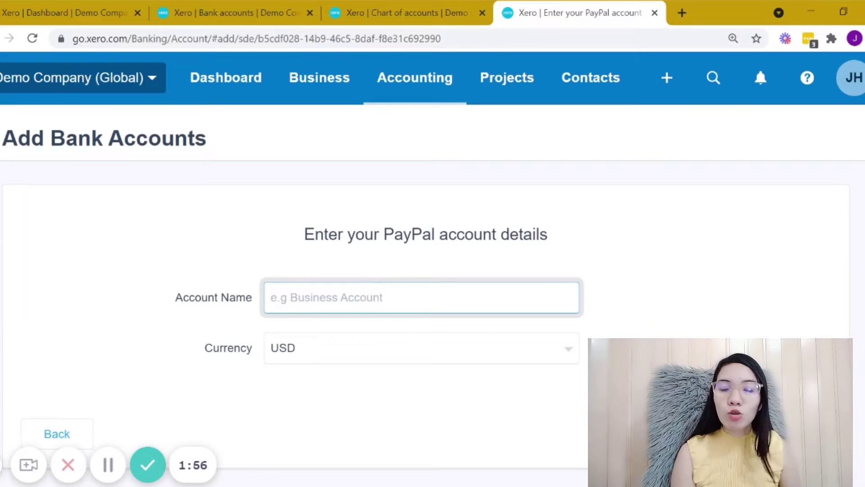
{"action": "type", "text": "PayPal"}
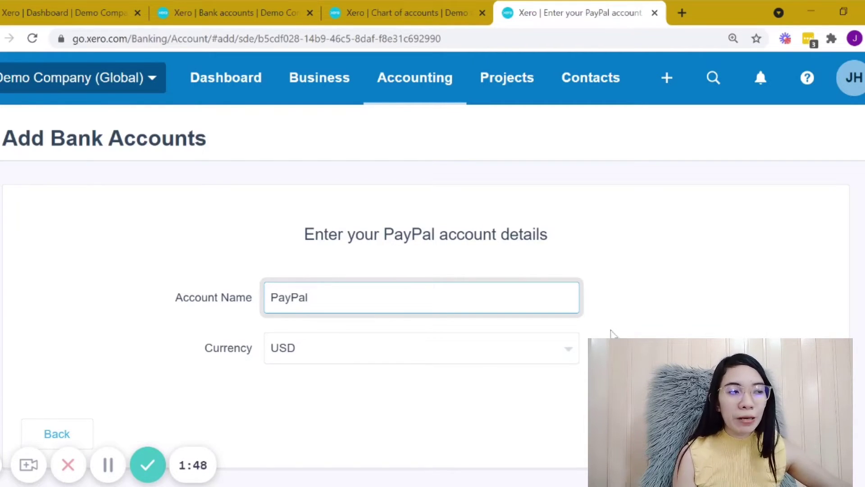
{"action": "key", "text": "Return"}
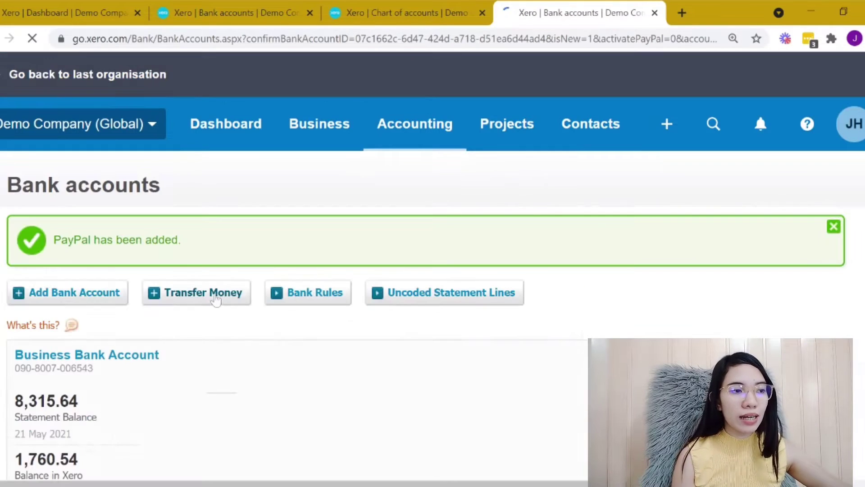
{"action": "scroll", "coordinate": [217, 299], "scroll_direction": "down", "scroll_amount": 10}
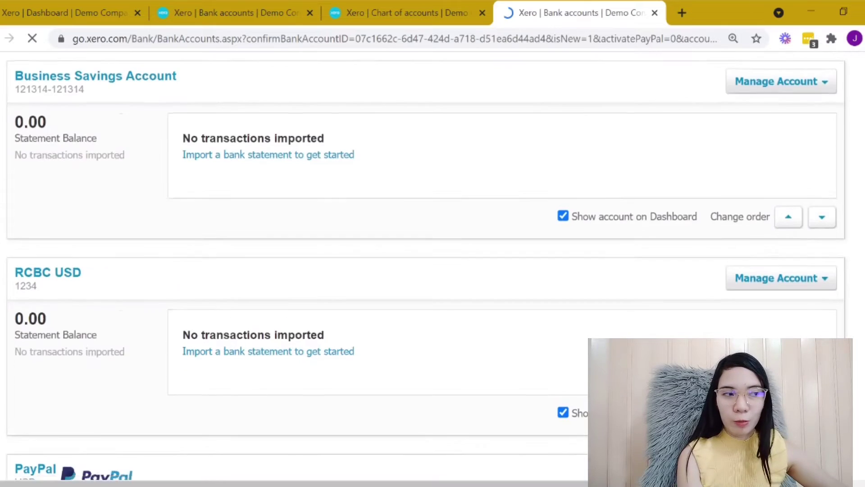
Step: Return from the bank accounts list to the chart of accounts and dismiss the notice about deleted accounts
{"action": "scroll", "coordinate": [219, 342], "scroll_direction": "down", "scroll_amount": 5}
{"action": "scroll", "coordinate": [218, 343], "scroll_direction": "up", "scroll_amount": 18}
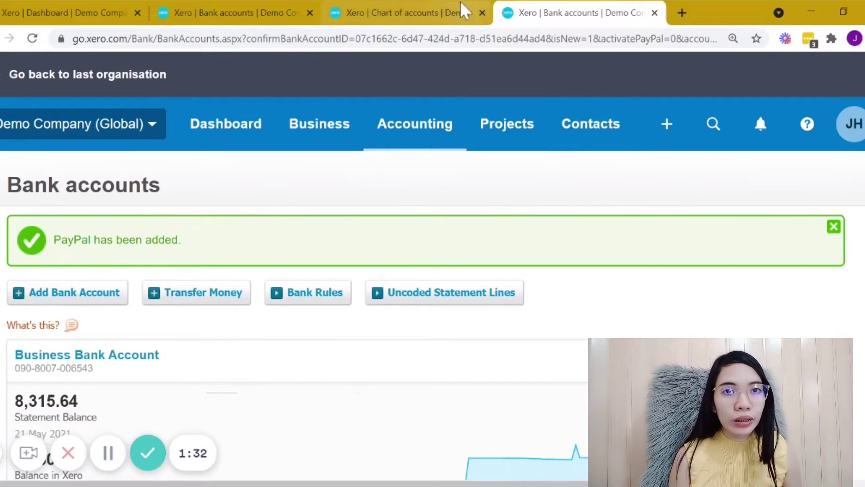
{"action": "left_click", "coordinate": [443, 4]}
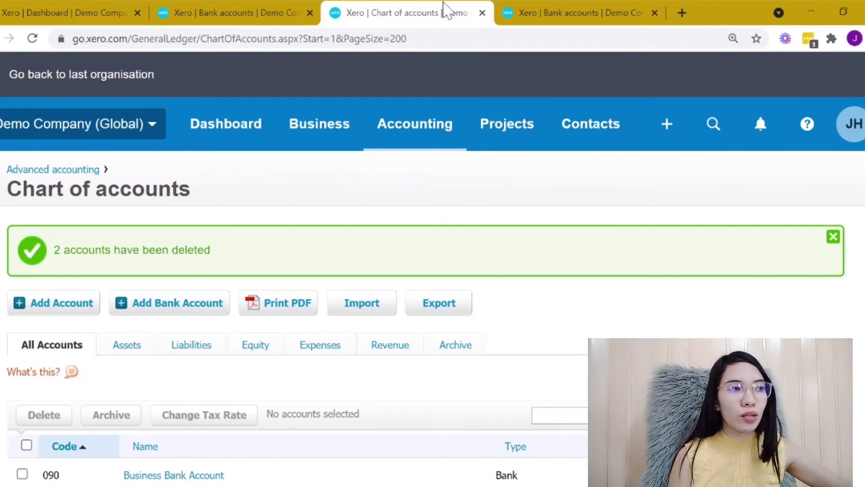
{"action": "left_click", "coordinate": [444, 140]}
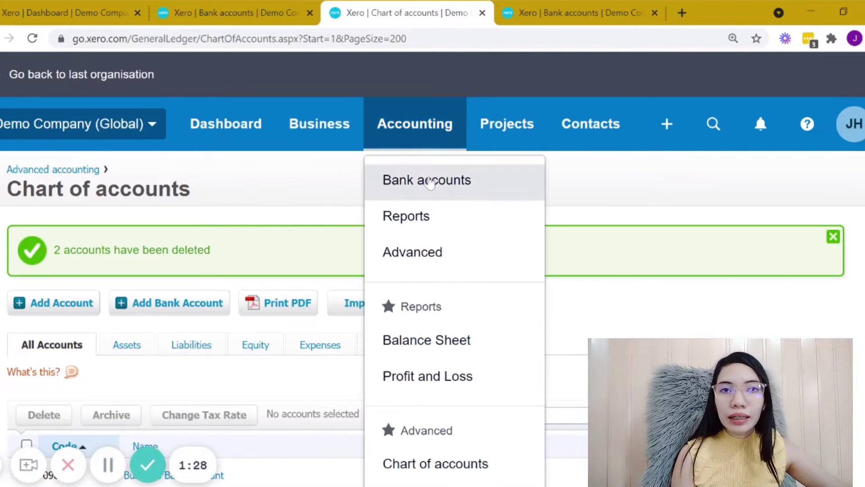
{"action": "scroll", "coordinate": [469, 428], "scroll_direction": "down", "scroll_amount": 3}
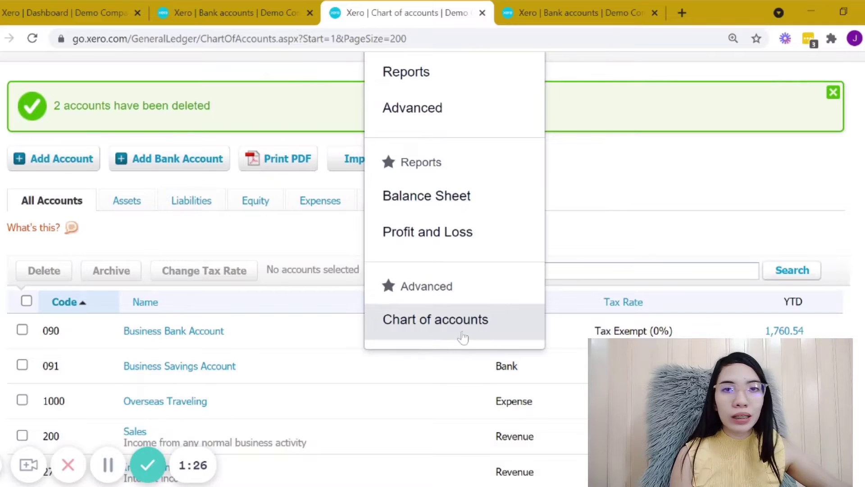
{"action": "scroll", "coordinate": [464, 343], "scroll_direction": "up", "scroll_amount": 3}
{"action": "left_click", "coordinate": [591, 211]}
{"action": "scroll", "coordinate": [592, 211], "scroll_direction": "down", "scroll_amount": 3}
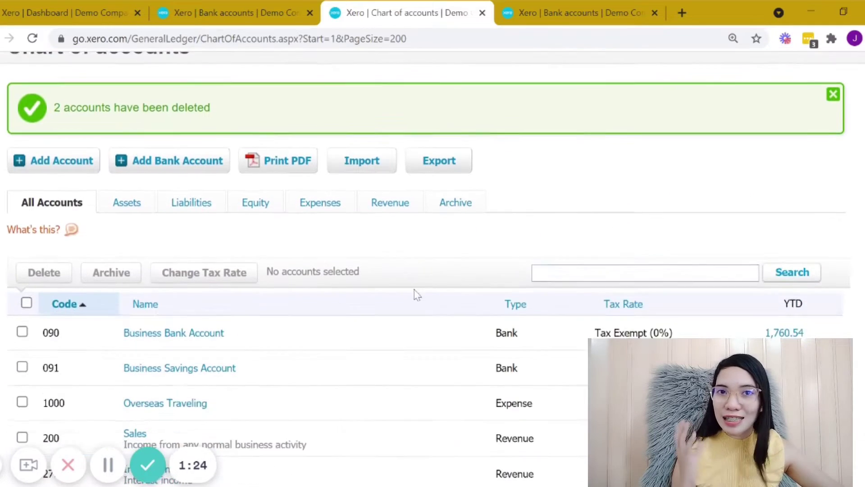
{"action": "left_click", "coordinate": [833, 92]}
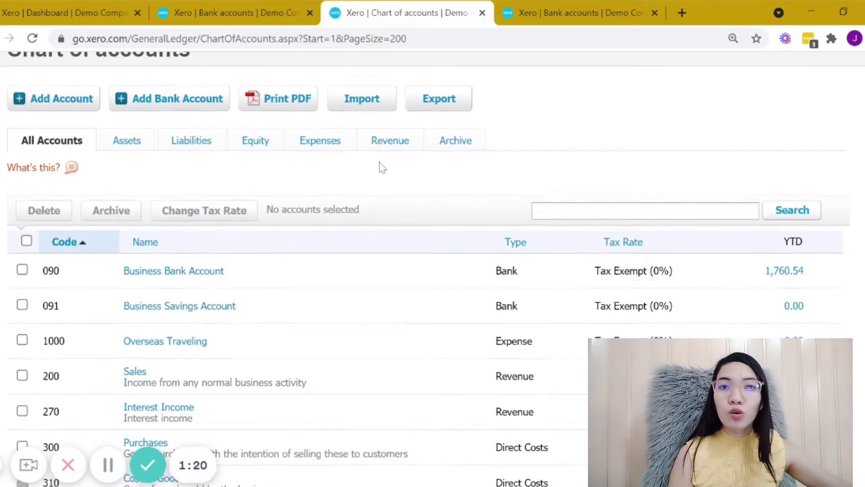
{"action": "scroll", "coordinate": [380, 165], "scroll_direction": "up", "scroll_amount": 2}
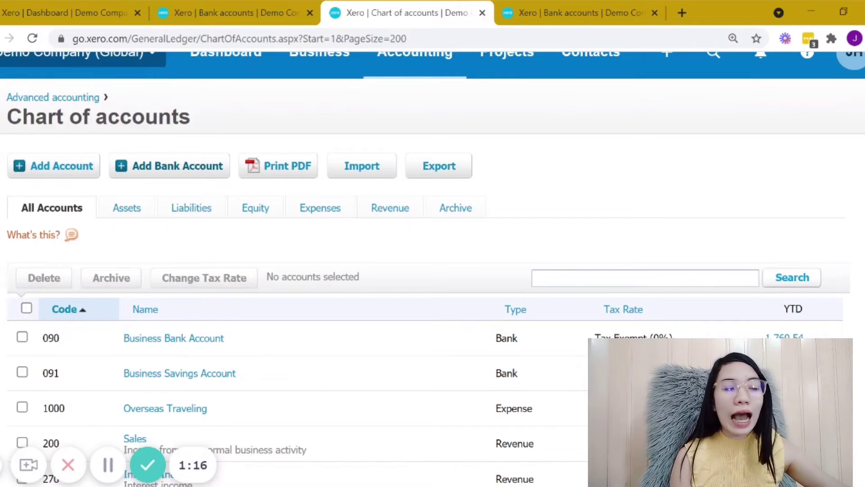
Step: Start adding a bank account from the chart of accounts, search for BPI, and choose to add it anyway
{"action": "left_click", "coordinate": [185, 176]}
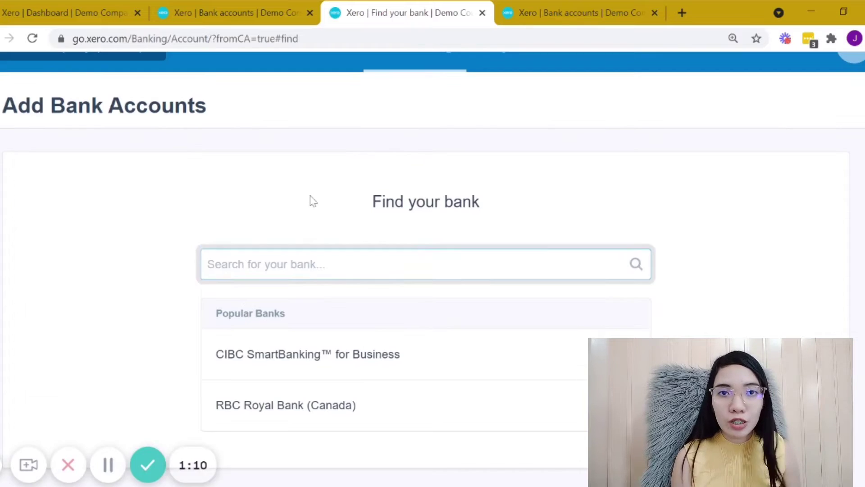
{"action": "left_click", "coordinate": [295, 253]}
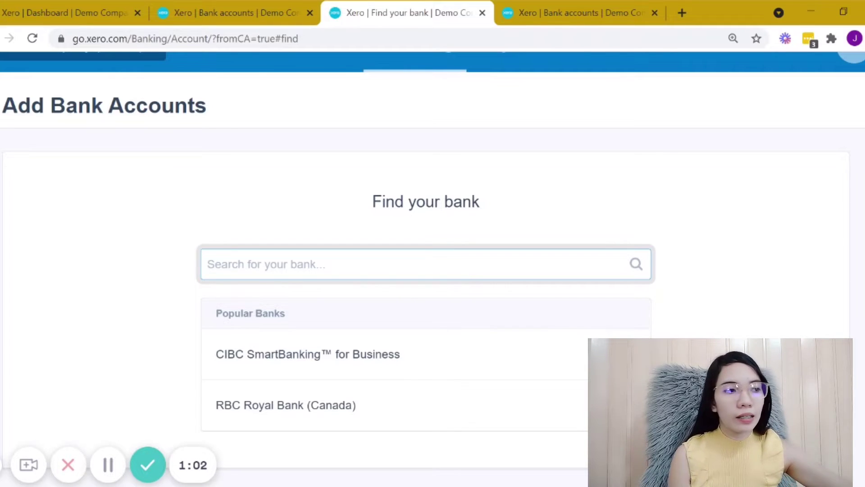
{"action": "type", "text": "BPI"}
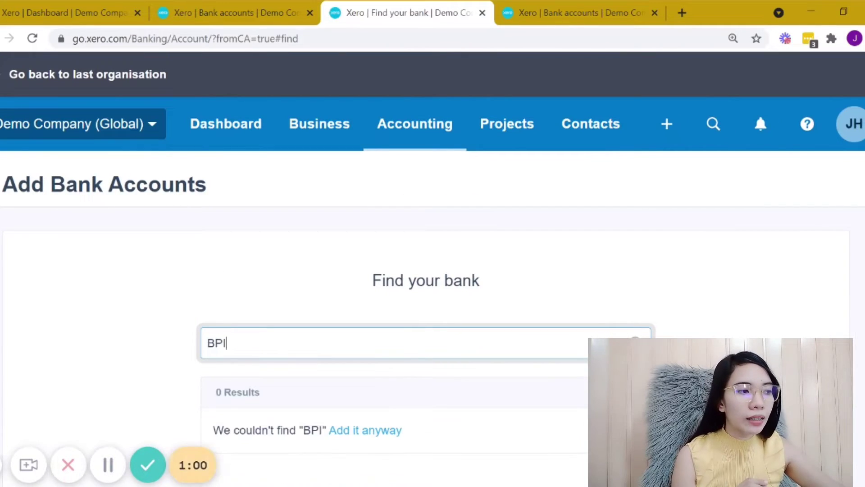
{"action": "scroll", "coordinate": [347, 351], "scroll_direction": "down", "scroll_amount": 1}
{"action": "left_click", "coordinate": [359, 410]}
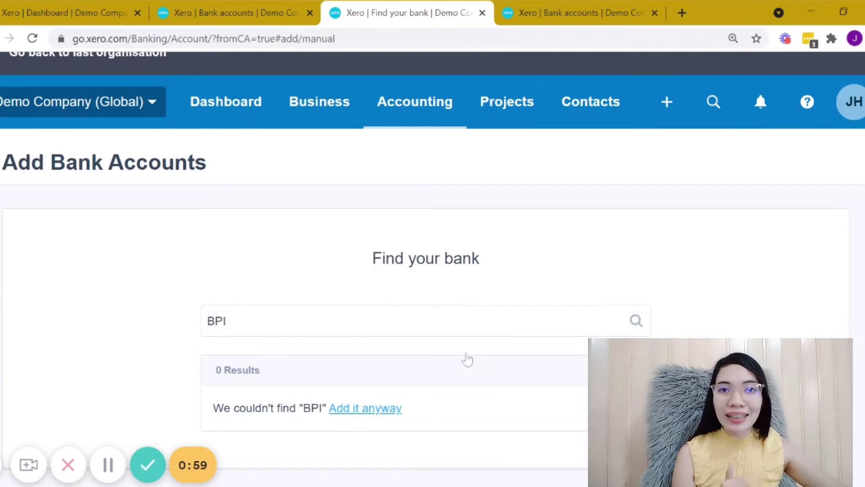
Step: Name the new BPI account "BPI" and give it the account code 1234
{"action": "scroll", "coordinate": [516, 330], "scroll_direction": "down", "scroll_amount": 3}
{"action": "left_click", "coordinate": [428, 250]}
{"action": "left_click", "coordinate": [4, 465]}
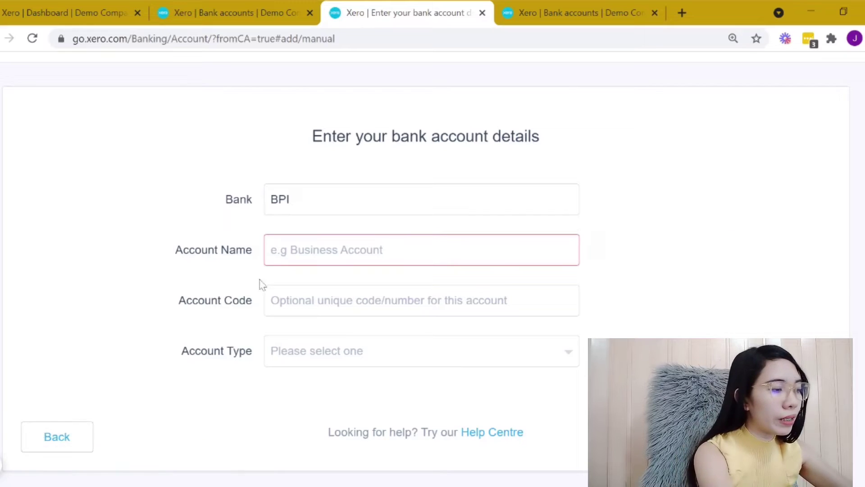
{"action": "type", "text": "BPI"}
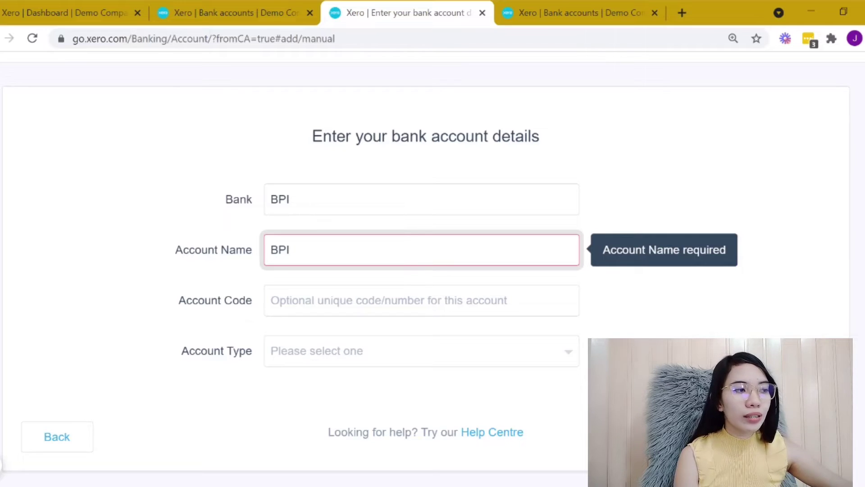
{"action": "left_click", "coordinate": [333, 286]}
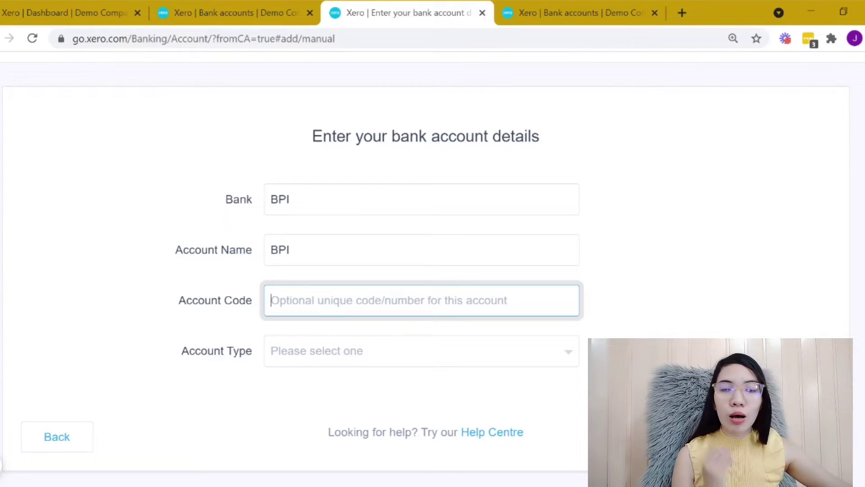
{"action": "type", "text": "1"}
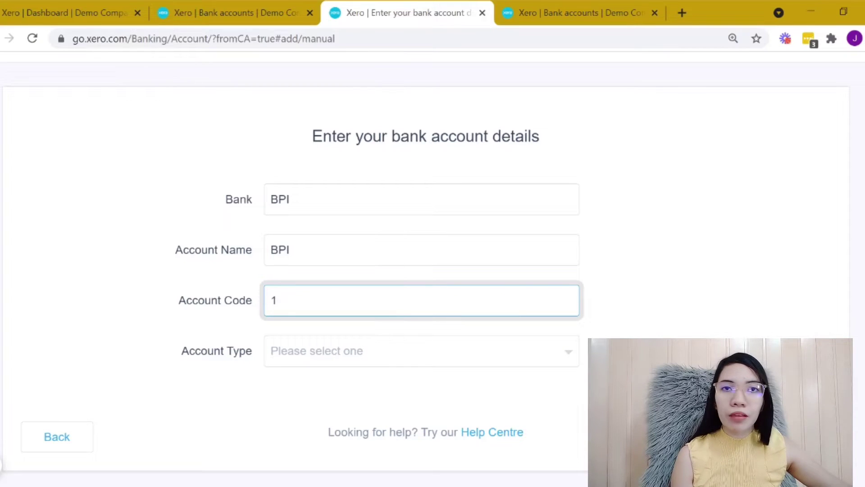
{"action": "type", "text": "234"}
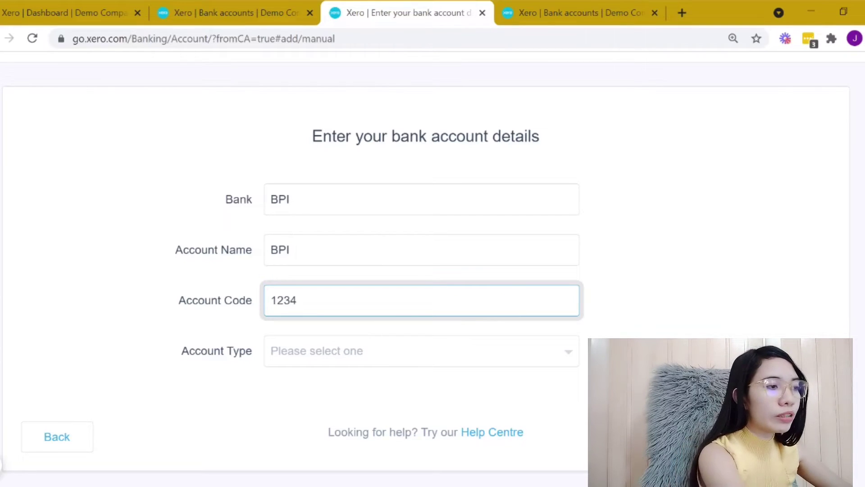
Step: Set the account type to Credit Card, enter the last four digits of the credit card number, and save the BPI account
{"action": "left_click", "coordinate": [339, 359]}
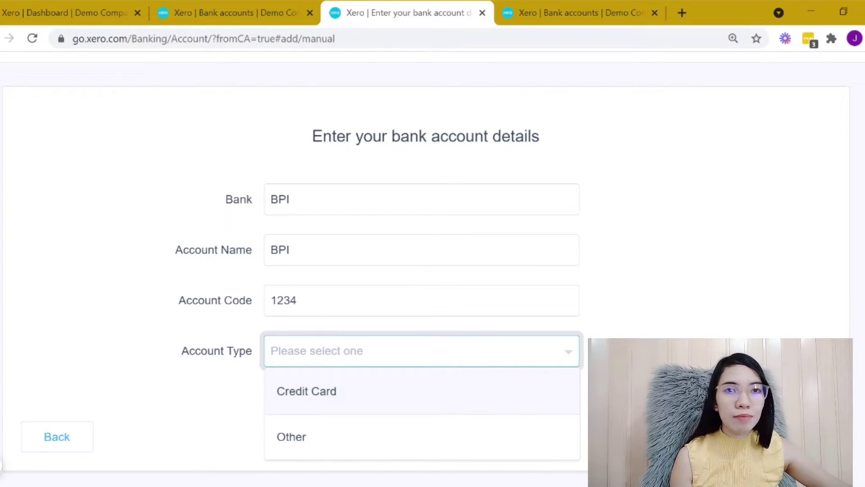
{"action": "left_click", "coordinate": [332, 404]}
{"action": "scroll", "coordinate": [372, 392], "scroll_direction": "down", "scroll_amount": 1}
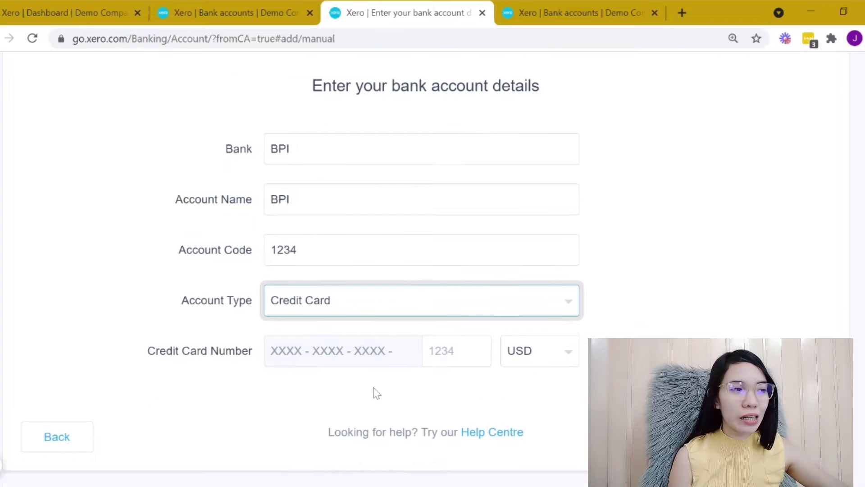
{"action": "left_click", "coordinate": [455, 352]}
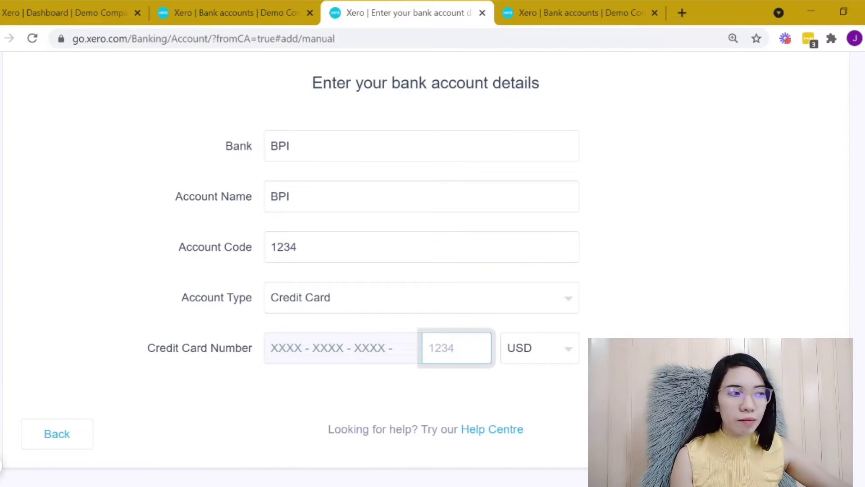
{"action": "type", "text": "1234"}
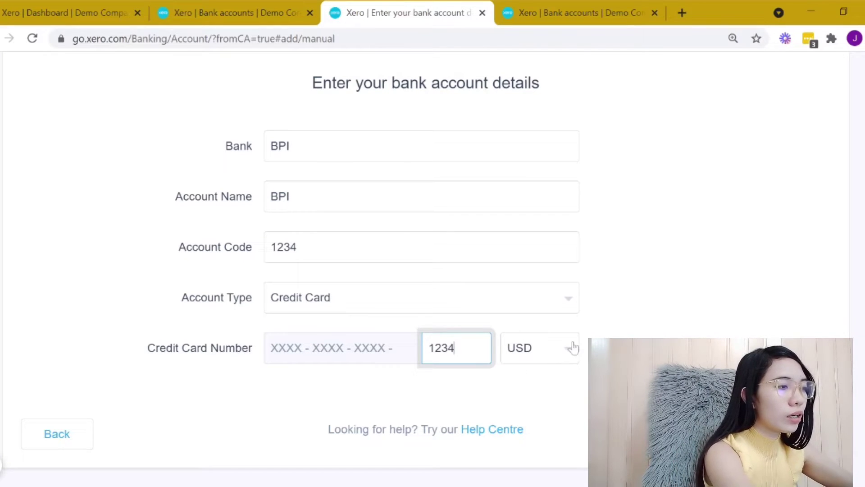
{"action": "left_click", "coordinate": [604, 327]}
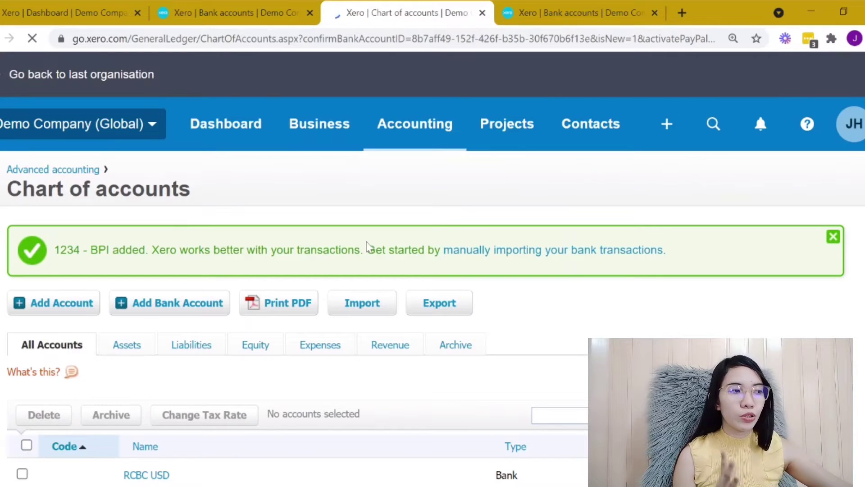
{"action": "scroll", "coordinate": [467, 272], "scroll_direction": "down", "scroll_amount": 5}
{"action": "scroll", "coordinate": [476, 277], "scroll_direction": "up", "scroll_amount": 3}
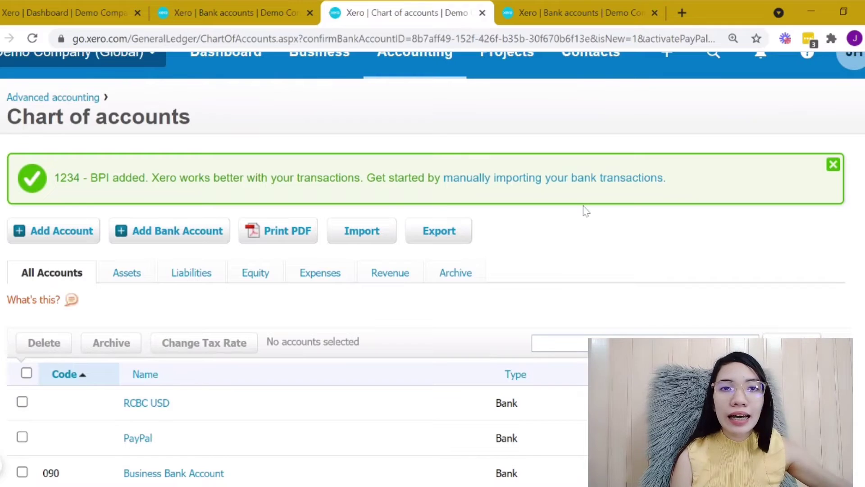
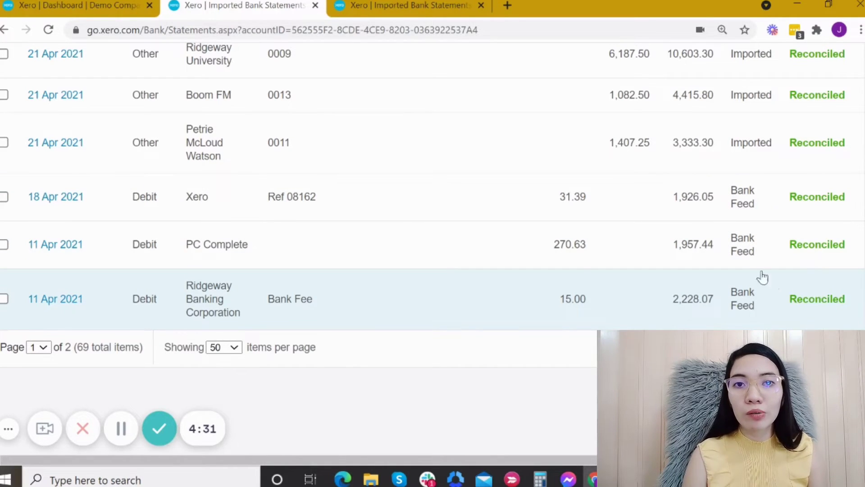
Step: Check the dashboard's bank accounts and open the statement import for the PayPal account
{"action": "left_click", "coordinate": [72, 5]}
{"action": "scroll", "coordinate": [403, 240], "scroll_direction": "up", "scroll_amount": 15}
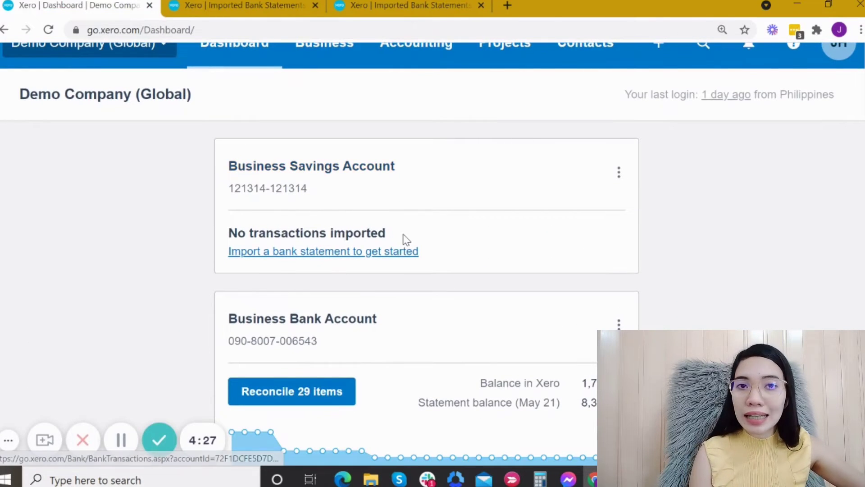
{"action": "left_click", "coordinate": [401, 5]}
{"action": "scroll", "coordinate": [634, 185], "scroll_direction": "down", "scroll_amount": 3}
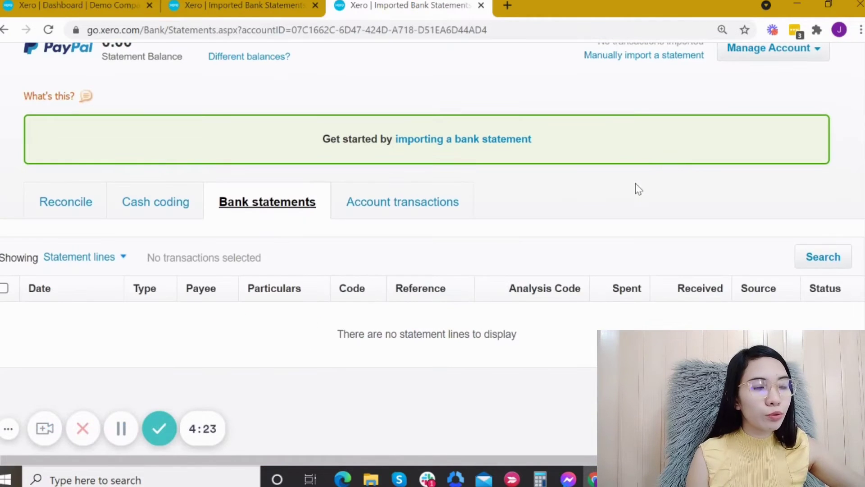
{"action": "scroll", "coordinate": [637, 187], "scroll_direction": "up", "scroll_amount": 1}
{"action": "left_click", "coordinate": [821, 128]}
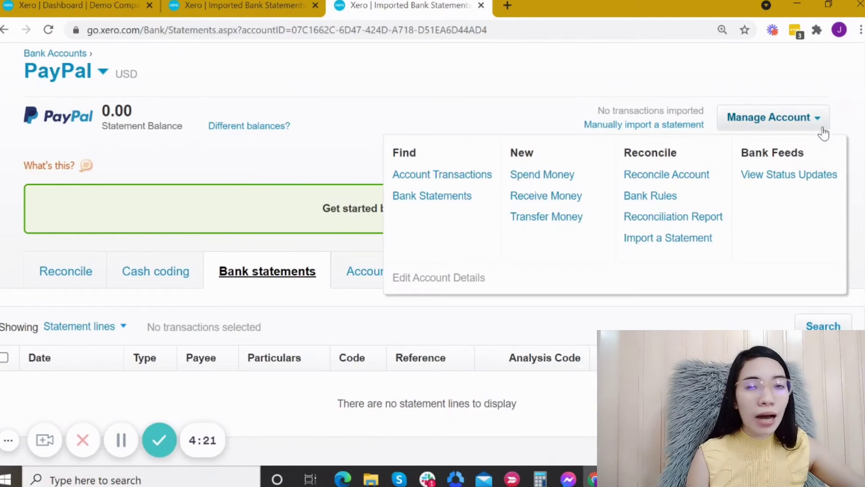
{"action": "left_click", "coordinate": [653, 243]}
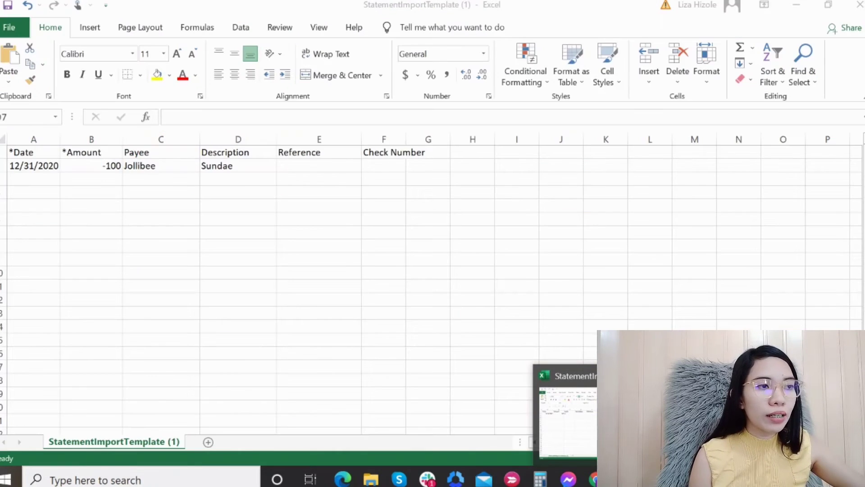
Step: Switch to the StatementImportTemplate (1) workbook in Excel and examine its Date, Amount, Payee, Description, Reference and Check Number columns
{"action": "left_click", "coordinate": [566, 419]}
{"action": "left_click", "coordinate": [20, 164]}
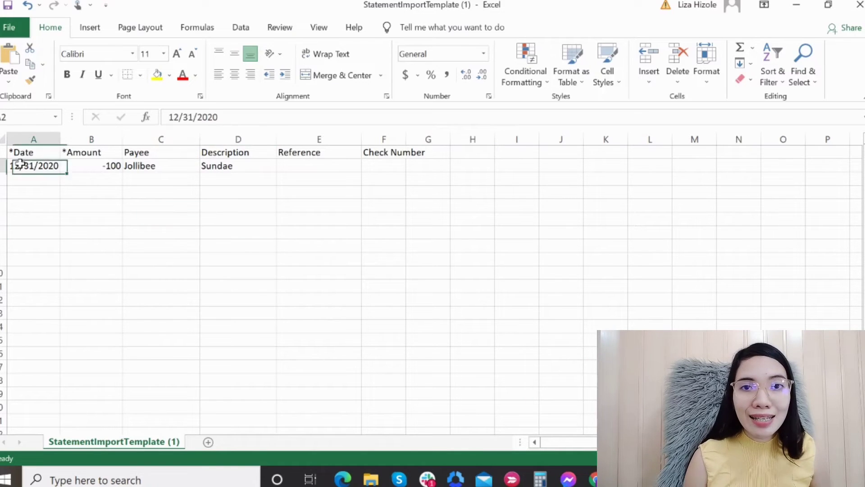
{"action": "left_click", "coordinate": [40, 153]}
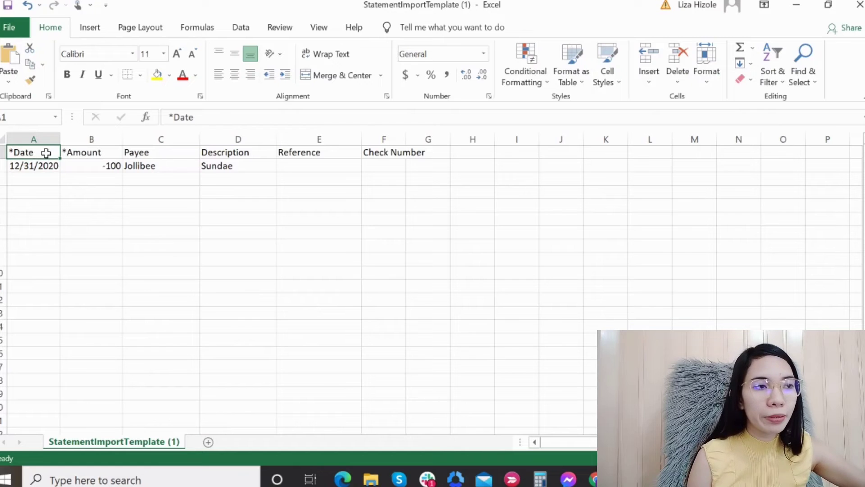
{"action": "left_click", "coordinate": [100, 151]}
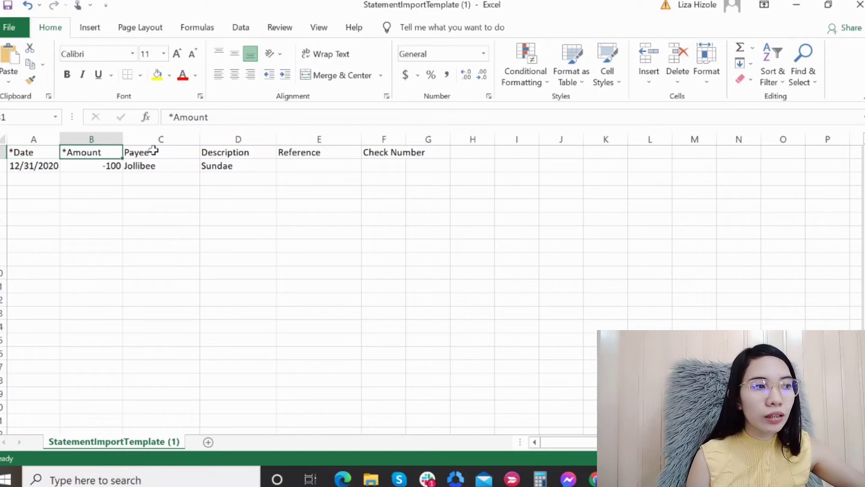
{"action": "left_click", "coordinate": [154, 152]}
{"action": "left_click", "coordinate": [221, 153]}
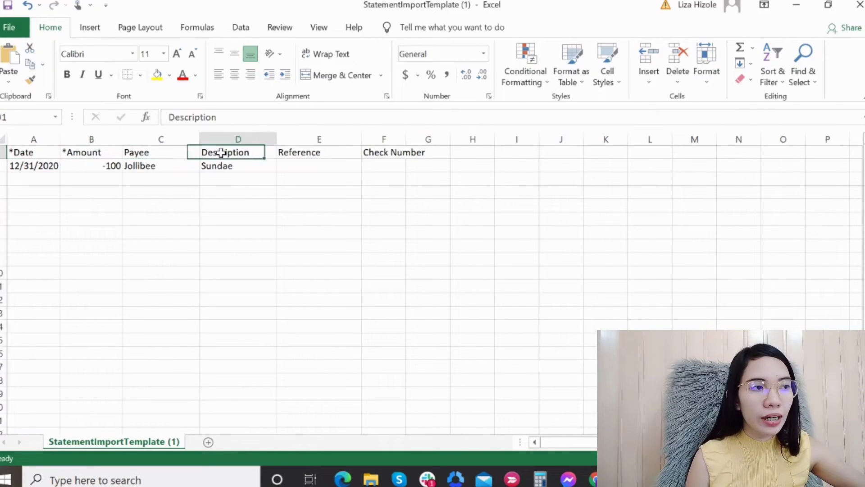
{"action": "left_click", "coordinate": [320, 153]}
{"action": "left_click", "coordinate": [396, 153]}
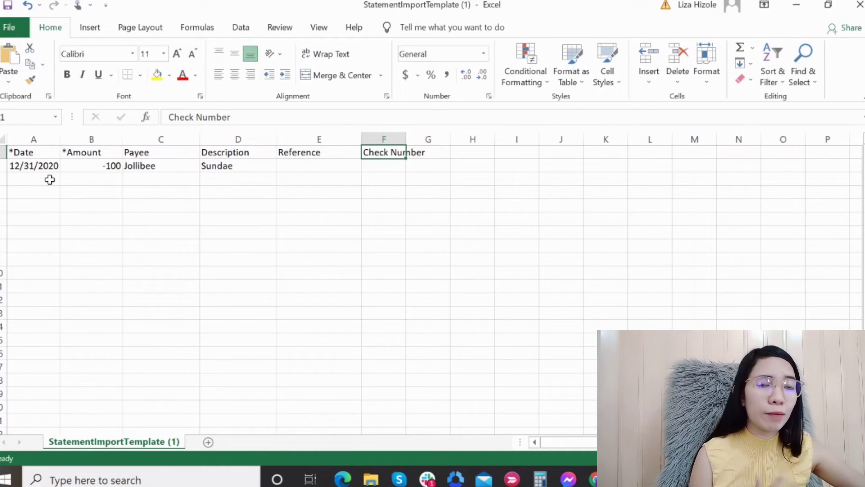
{"action": "left_click", "coordinate": [34, 155]}
{"action": "left_click", "coordinate": [84, 154]}
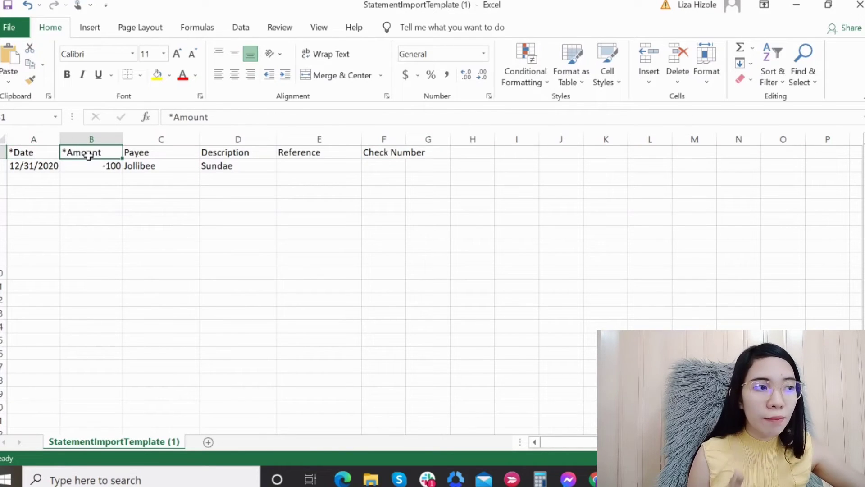
{"action": "left_click", "coordinate": [228, 151]}
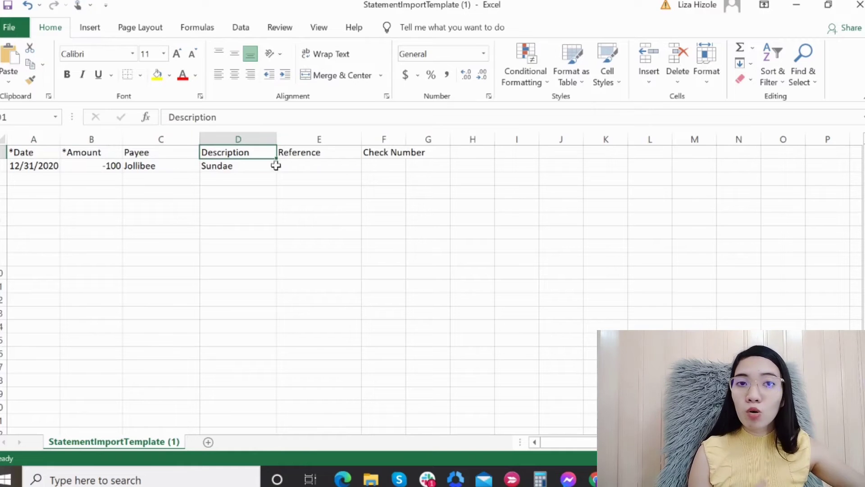
{"action": "left_click", "coordinate": [174, 149]}
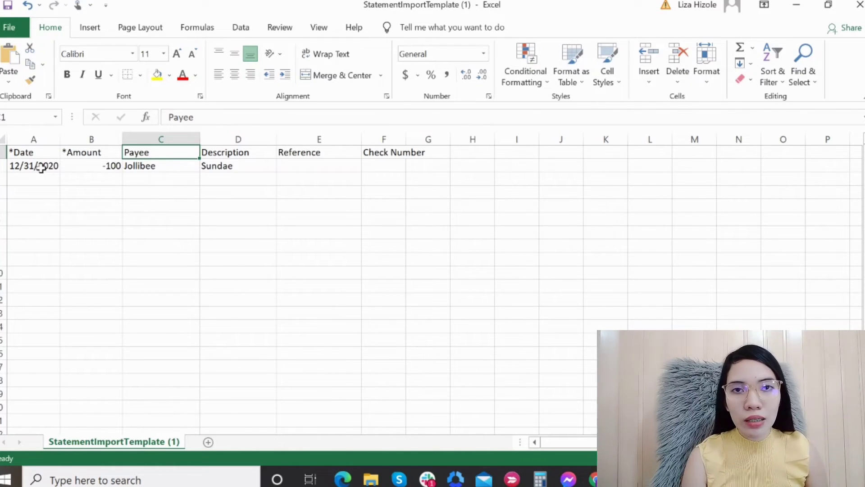
Step: Check the date, amount, payee and description of the Jollibee sample row and save the statement template, keeping the CSV format
{"action": "left_click", "coordinate": [40, 167]}
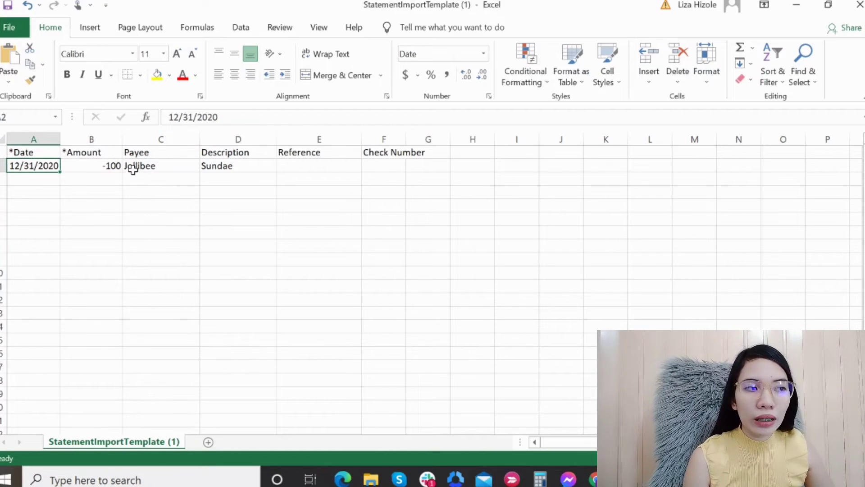
{"action": "left_click", "coordinate": [96, 164]}
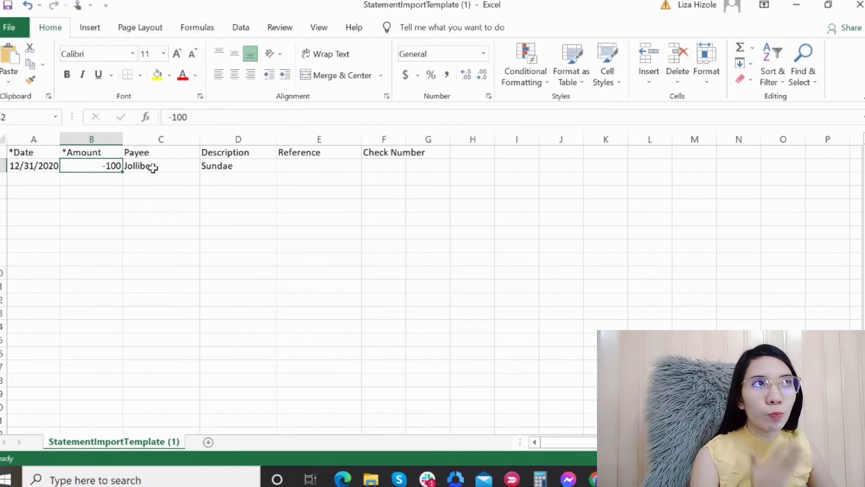
{"action": "left_click", "coordinate": [154, 167]}
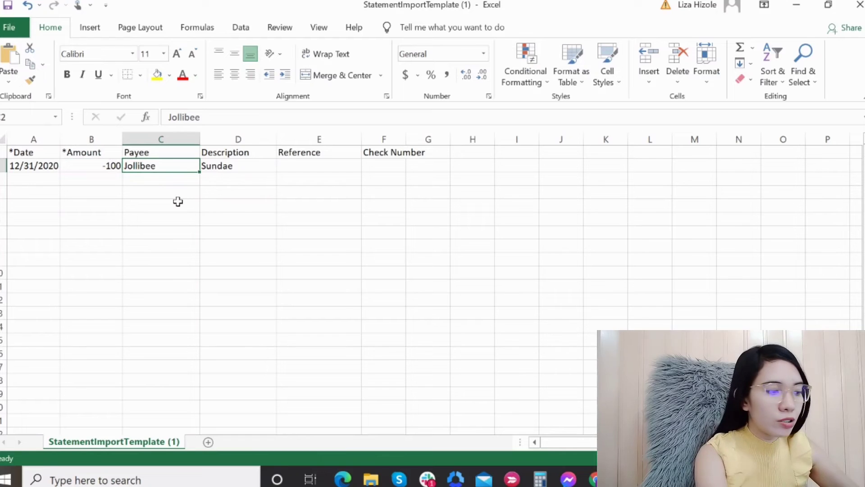
{"action": "left_click", "coordinate": [232, 166]}
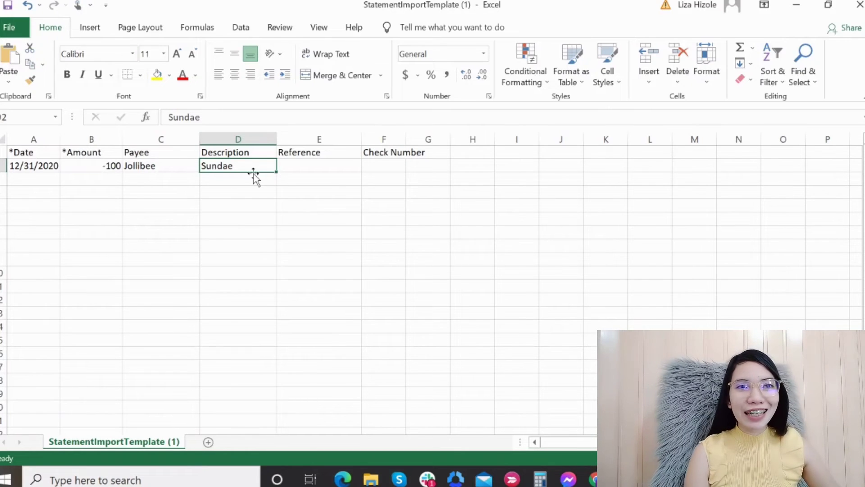
{"action": "left_click", "coordinate": [293, 210]}
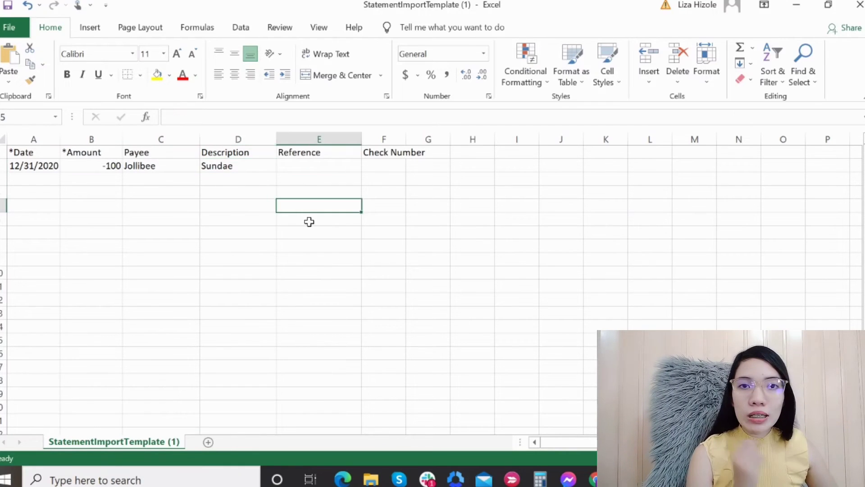
{"action": "key", "text": "ctrl+s"}
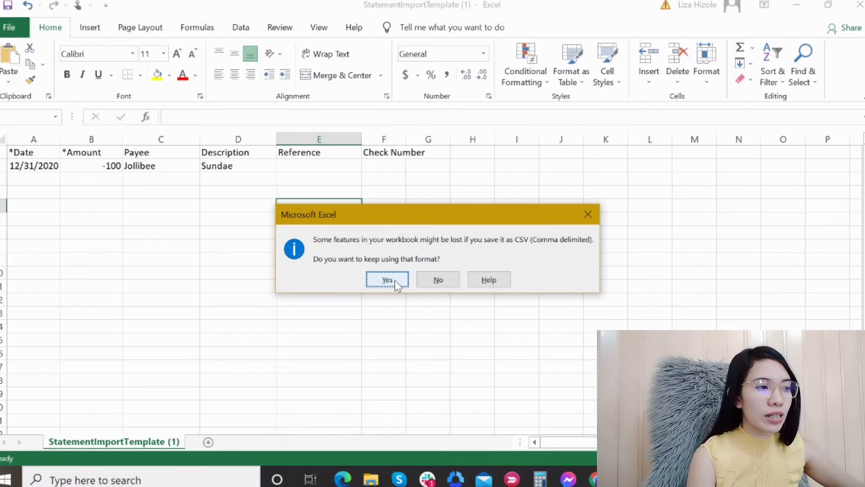
{"action": "left_click", "coordinate": [395, 280]}
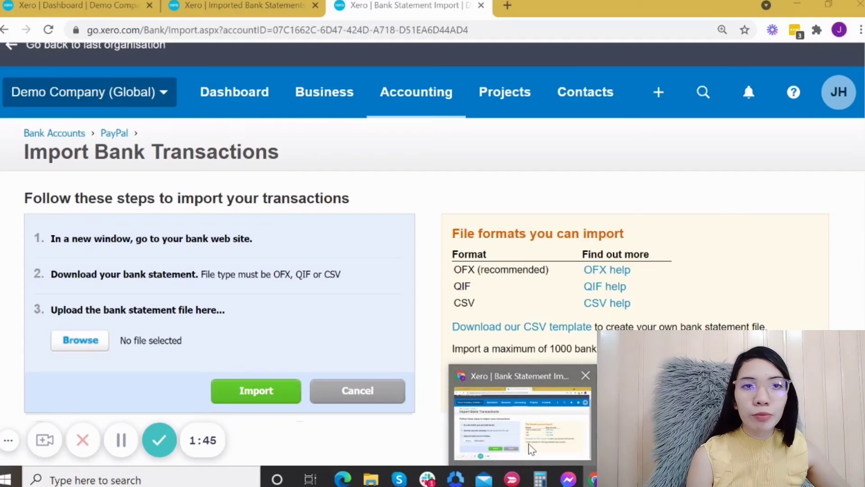
Step: Switch to Xero in the browser and upload StatementImportTemplate (1) from Downloads as the bank statement for the PayPal account
{"action": "left_click", "coordinate": [518, 424]}
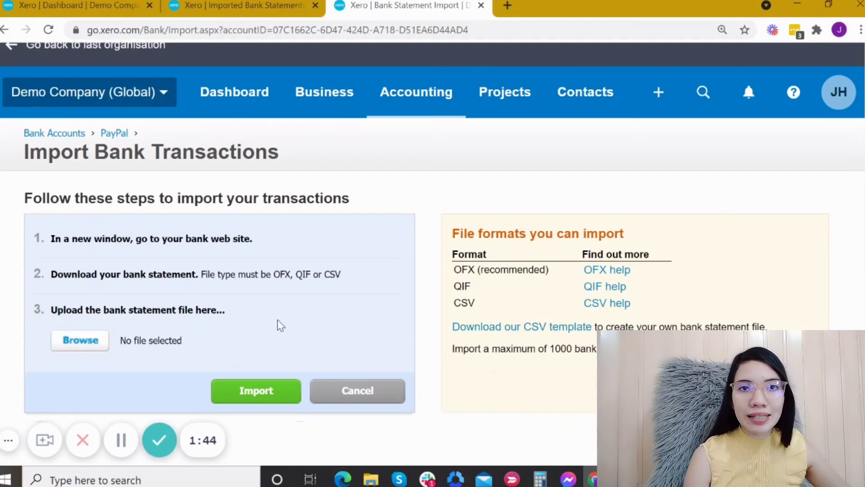
{"action": "left_click", "coordinate": [101, 337]}
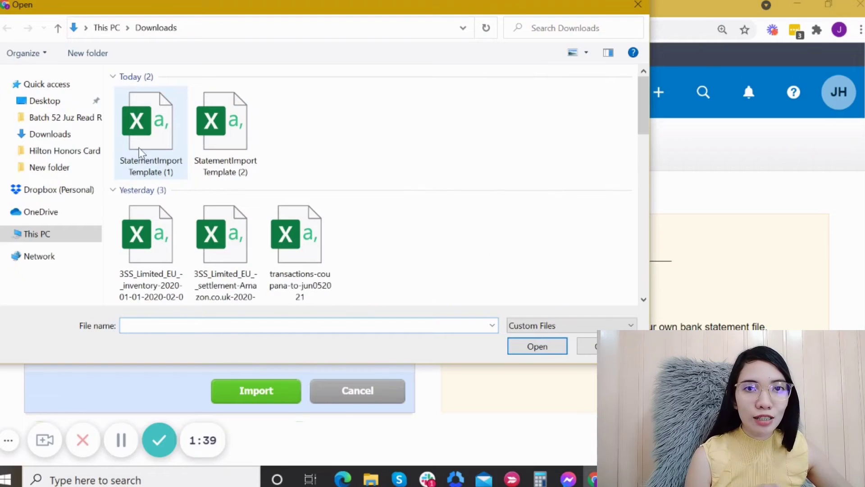
{"action": "left_click", "coordinate": [138, 148]}
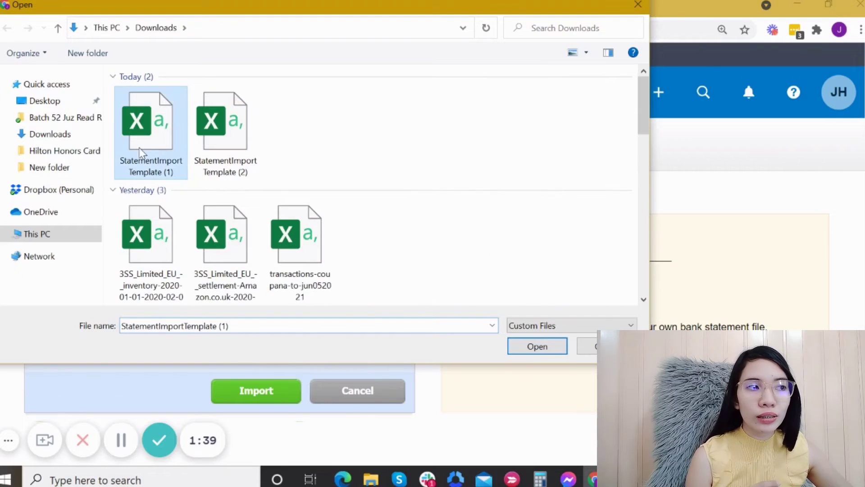
{"action": "left_click", "coordinate": [547, 352]}
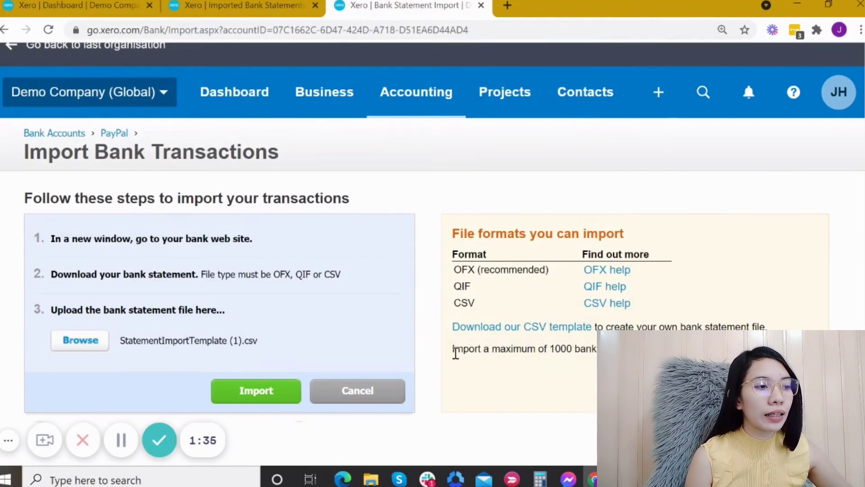
{"action": "left_click", "coordinate": [240, 390]}
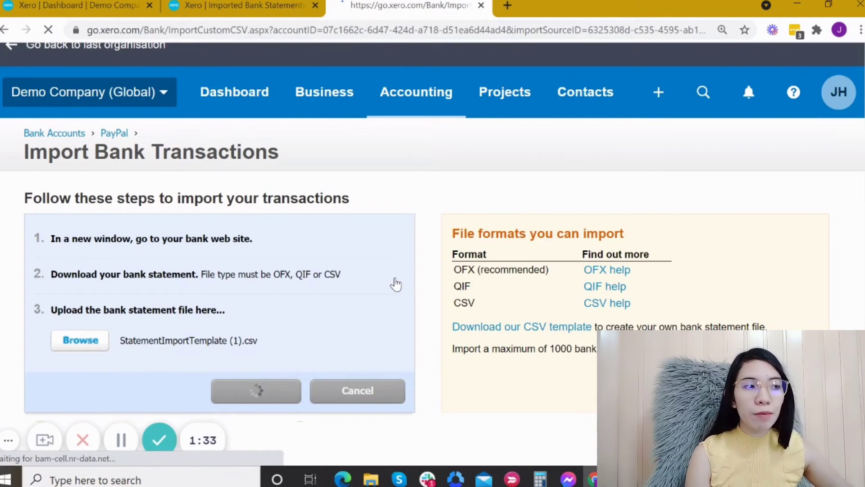
Step: Assign the Reference column to Reference and the Check Number column to Cheque No. in the CSV import options
{"action": "scroll", "coordinate": [398, 285], "scroll_direction": "down", "scroll_amount": 7}
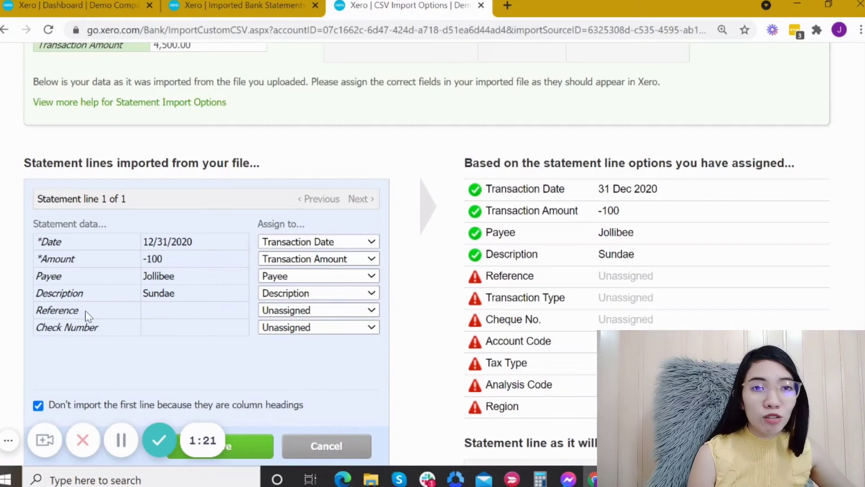
{"action": "left_click", "coordinate": [312, 310]}
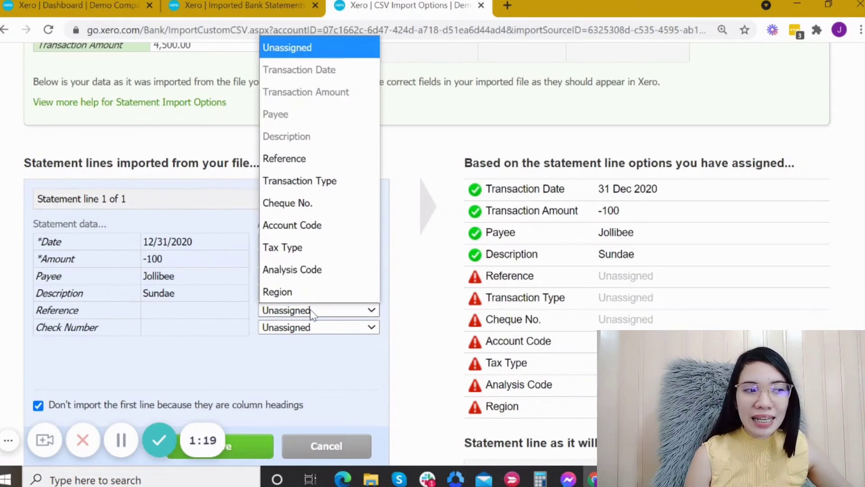
{"action": "left_click", "coordinate": [327, 157]}
{"action": "left_click", "coordinate": [341, 329]}
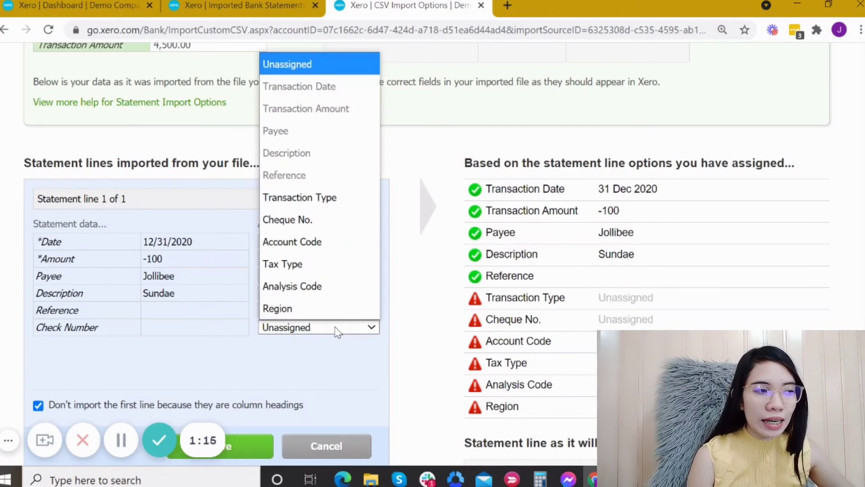
{"action": "left_click", "coordinate": [316, 220]}
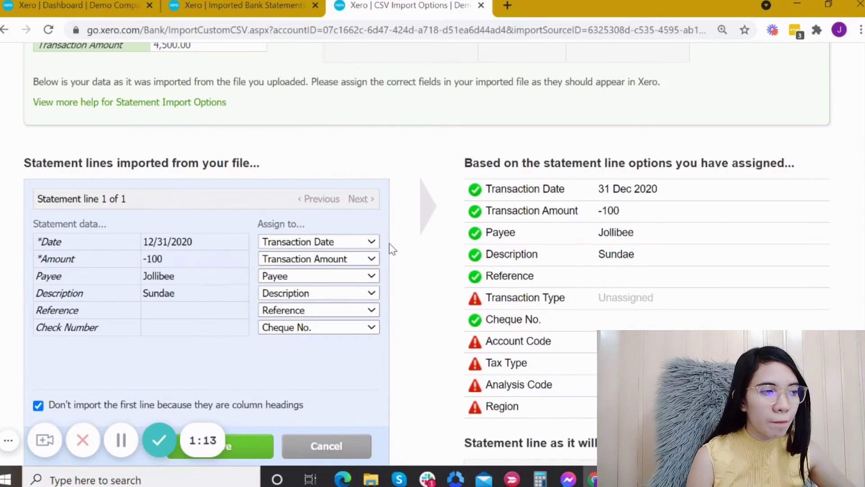
Step: Review the assigned transaction date and other statement line fields, and complete the import into the PayPal account
{"action": "scroll", "coordinate": [392, 249], "scroll_direction": "down", "scroll_amount": 1}
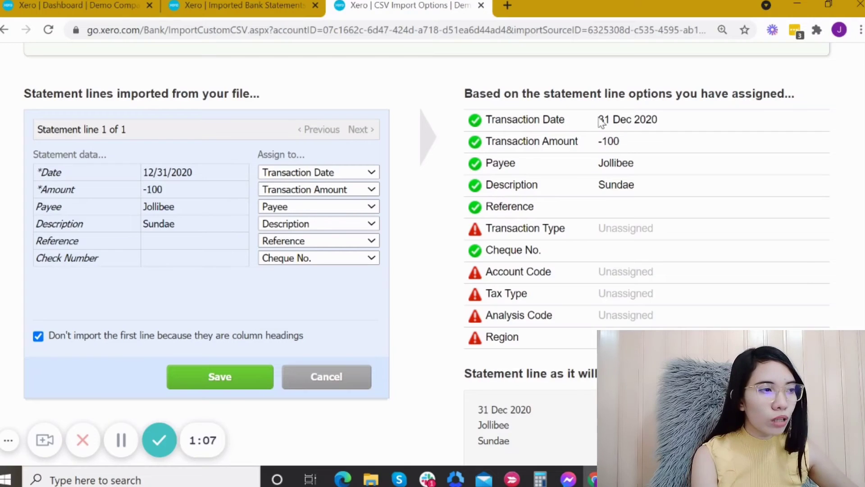
{"action": "left_click_drag", "start_coordinate": [601, 121], "coordinate": [652, 118]}
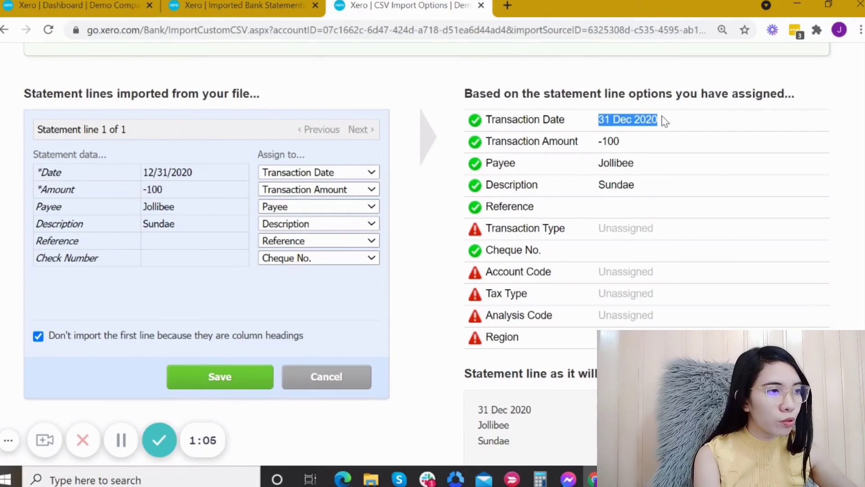
{"action": "left_click", "coordinate": [665, 121]}
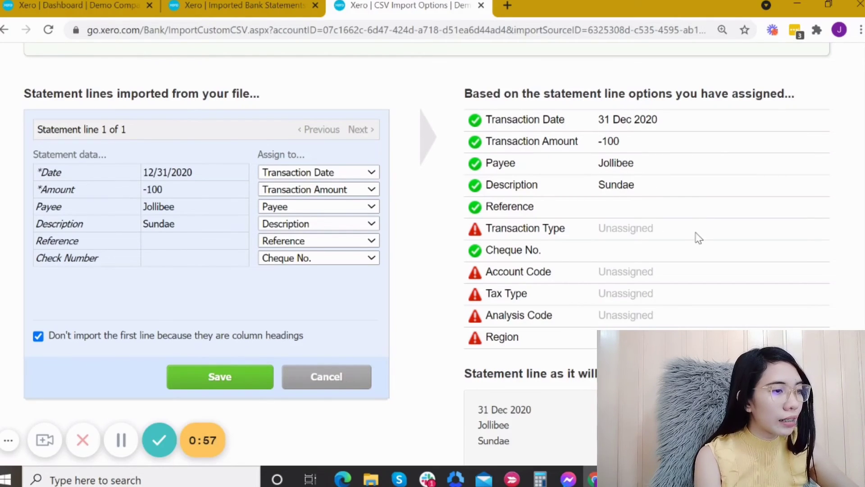
{"action": "scroll", "coordinate": [697, 238], "scroll_direction": "down", "scroll_amount": 3}
{"action": "left_click", "coordinate": [207, 260]}
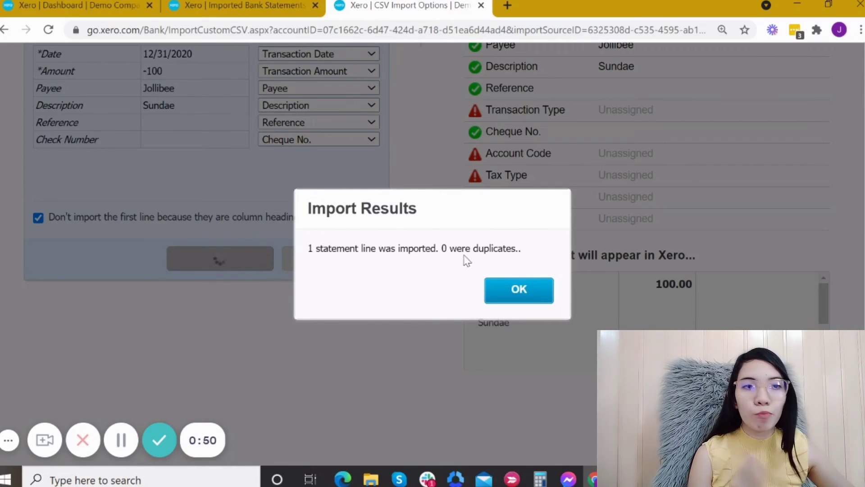
{"action": "left_click", "coordinate": [514, 293]}
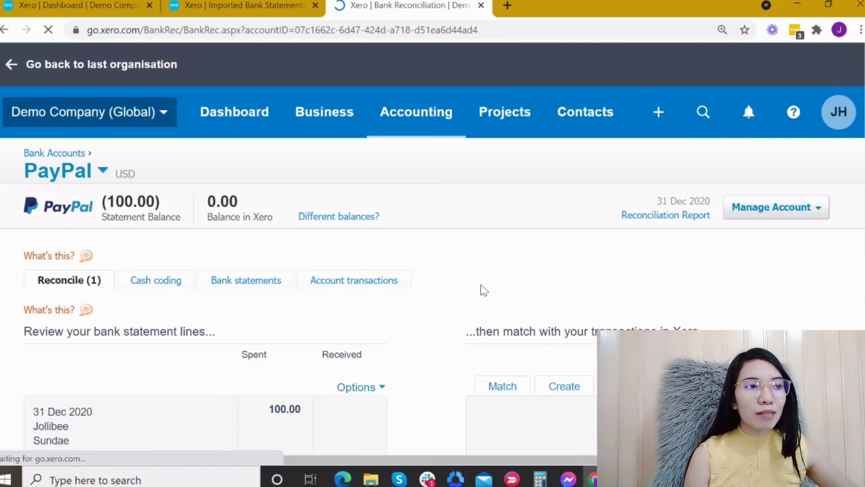
{"action": "scroll", "coordinate": [244, 358], "scroll_direction": "down", "scroll_amount": 3}
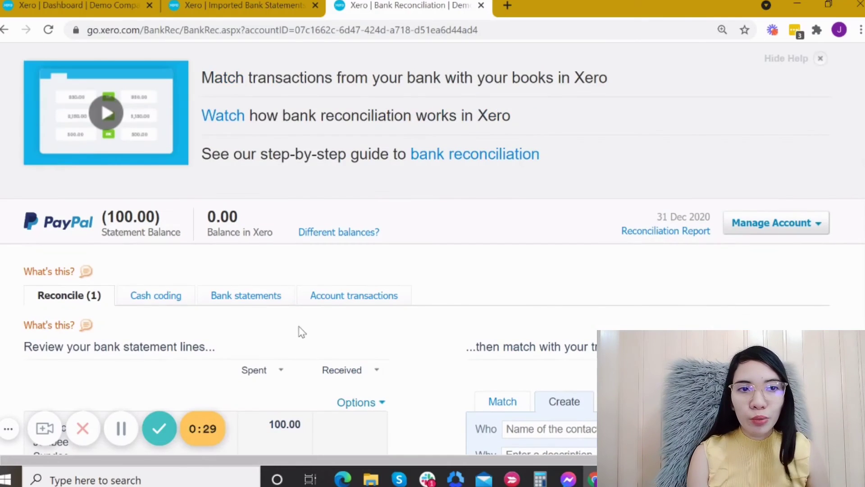
{"action": "scroll", "coordinate": [318, 328], "scroll_direction": "up", "scroll_amount": 3}
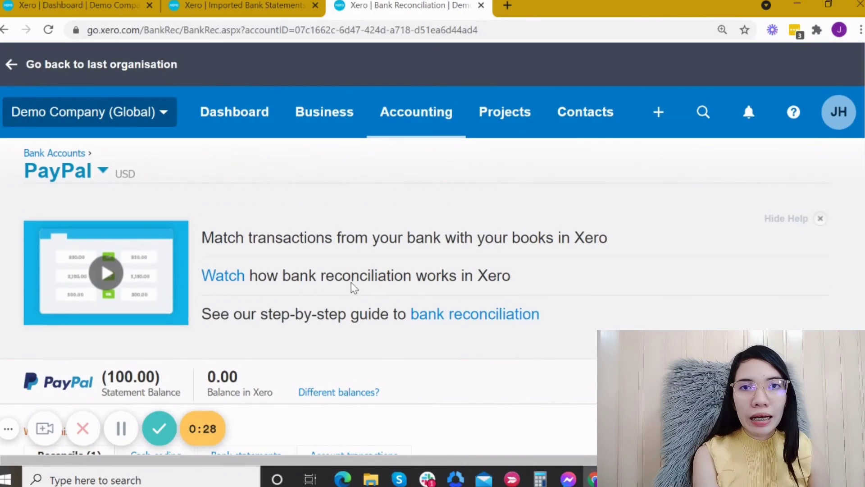
Step: Open the Bank accounts page in a new browser tab and open the statement import for the Business Bank Account
{"action": "left_click", "coordinate": [413, 126]}
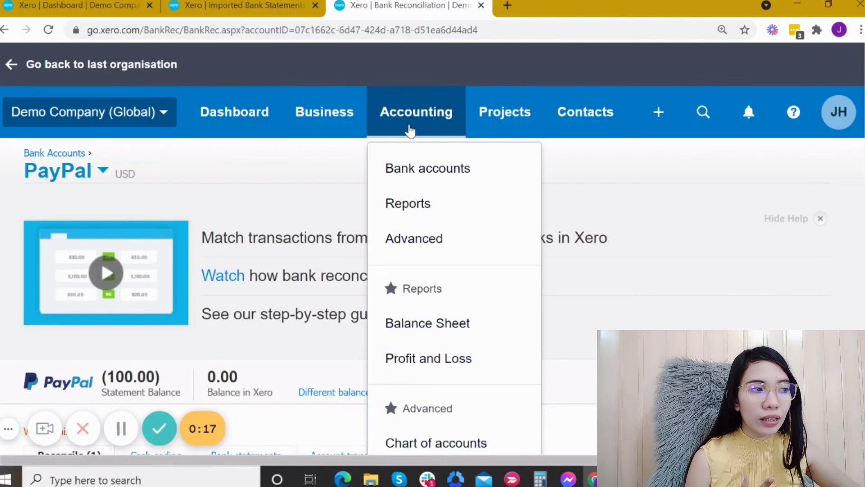
{"action": "right_click", "coordinate": [446, 172]}
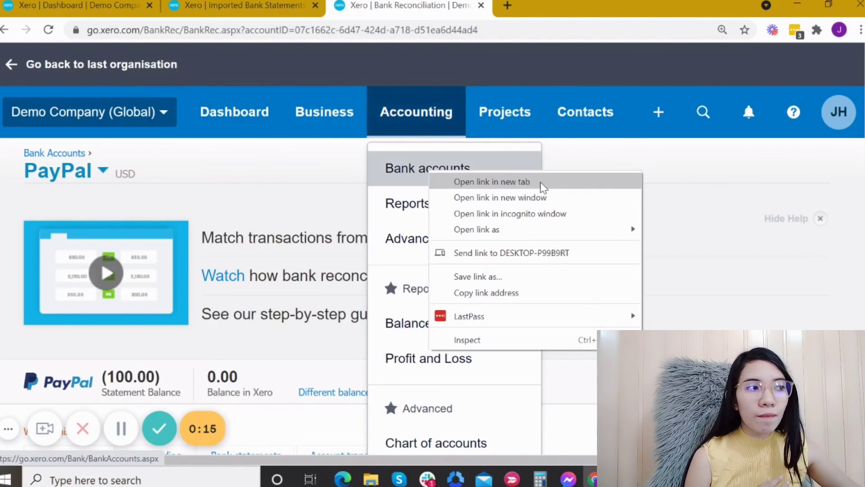
{"action": "left_click", "coordinate": [543, 182]}
{"action": "left_click", "coordinate": [543, 4]}
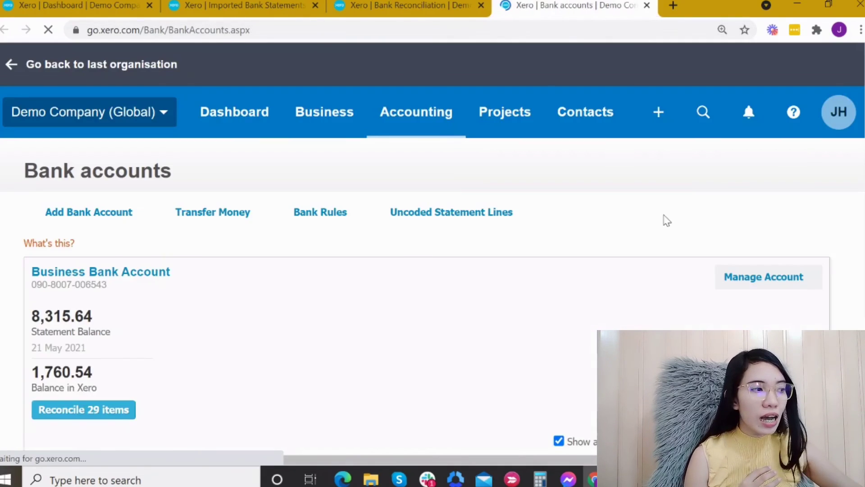
{"action": "left_click", "coordinate": [807, 277]}
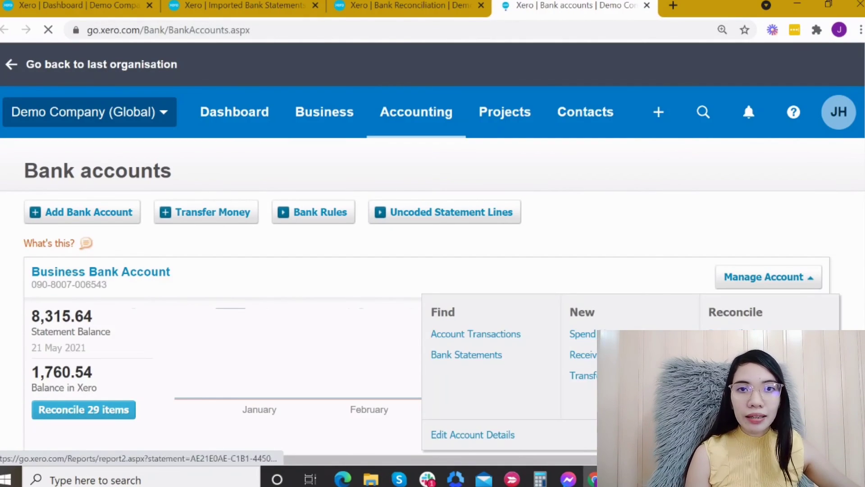
{"action": "left_click", "coordinate": [593, 375]}
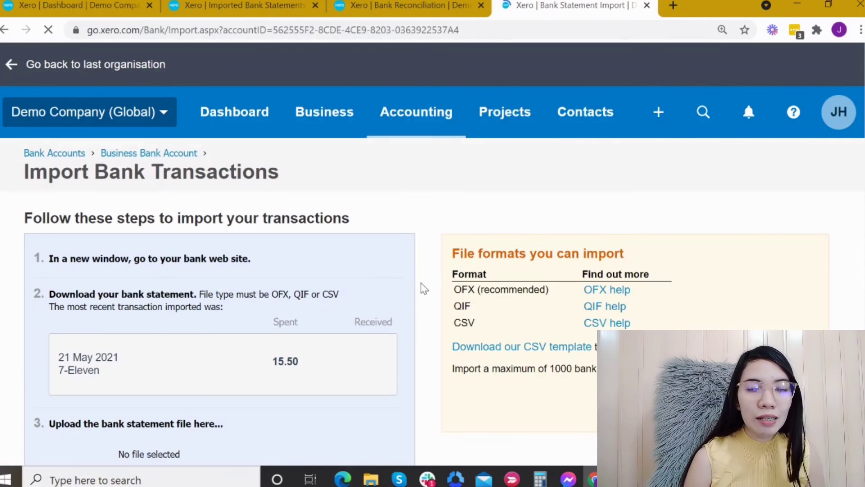
{"action": "scroll", "coordinate": [422, 289], "scroll_direction": "down", "scroll_amount": 2}
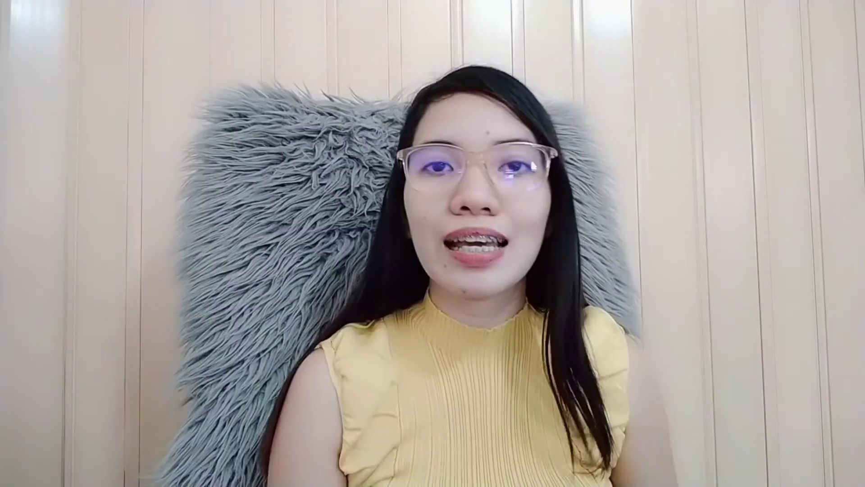